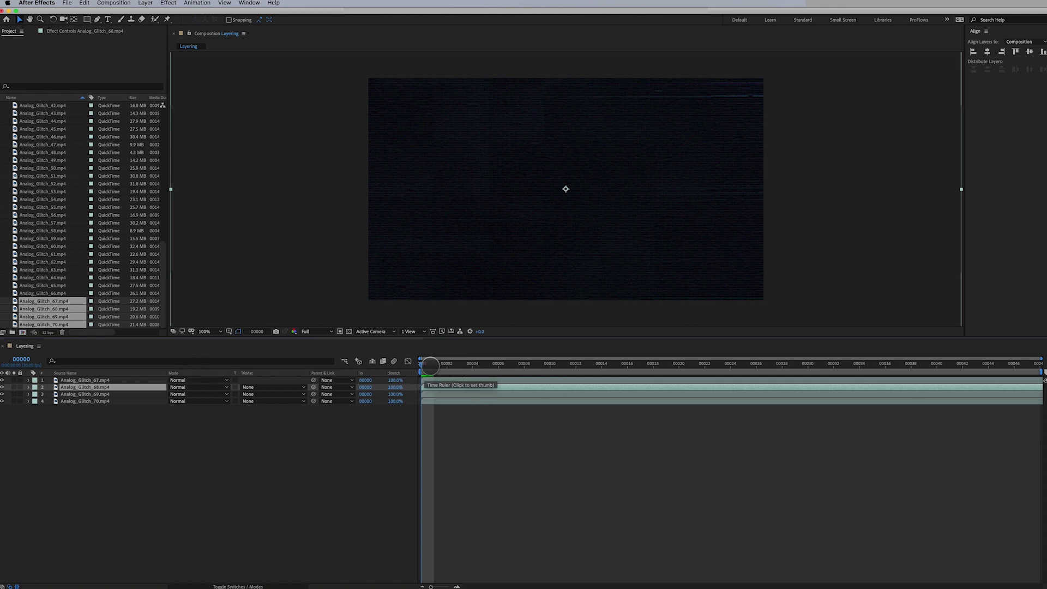
Check the Layering composition's settings and the source properties of the Analog_Glitch_67.mp4 footage
{"action": "left_click", "coordinate": [132, 402]}
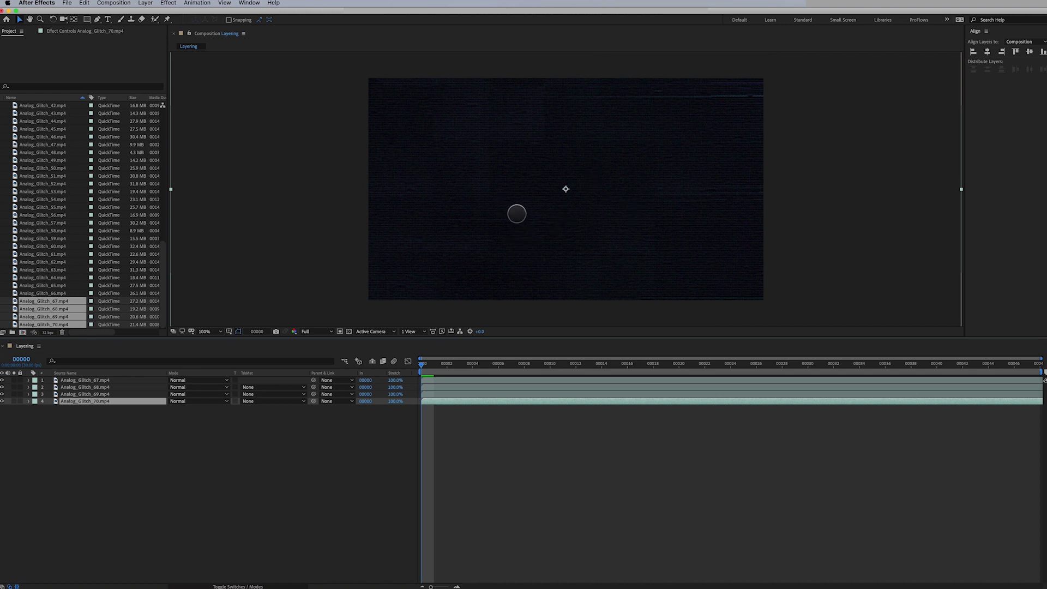
{"action": "key", "text": "super+k"}
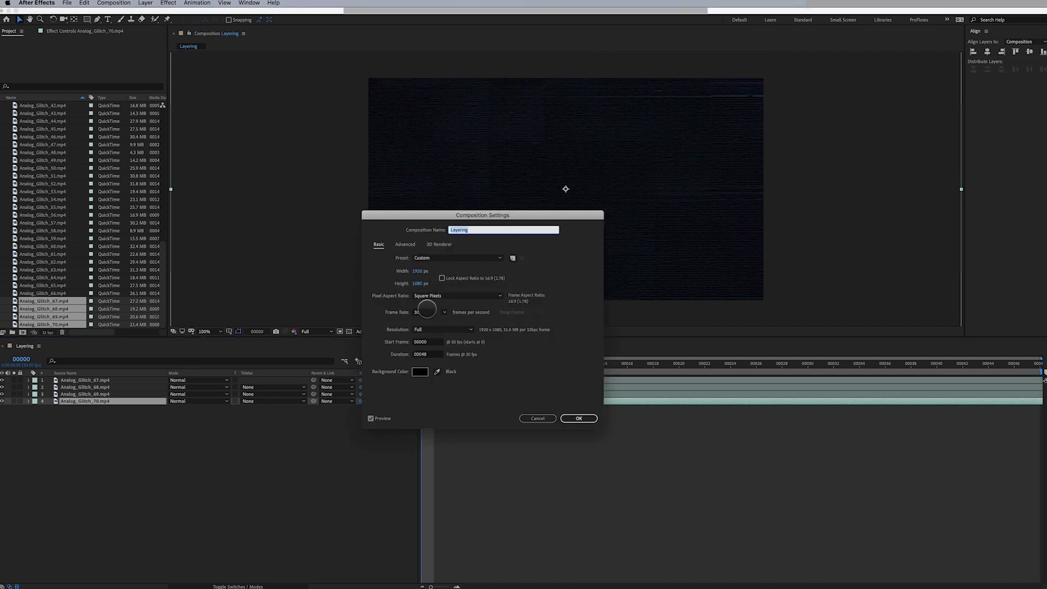
{"action": "left_click", "coordinate": [537, 418]}
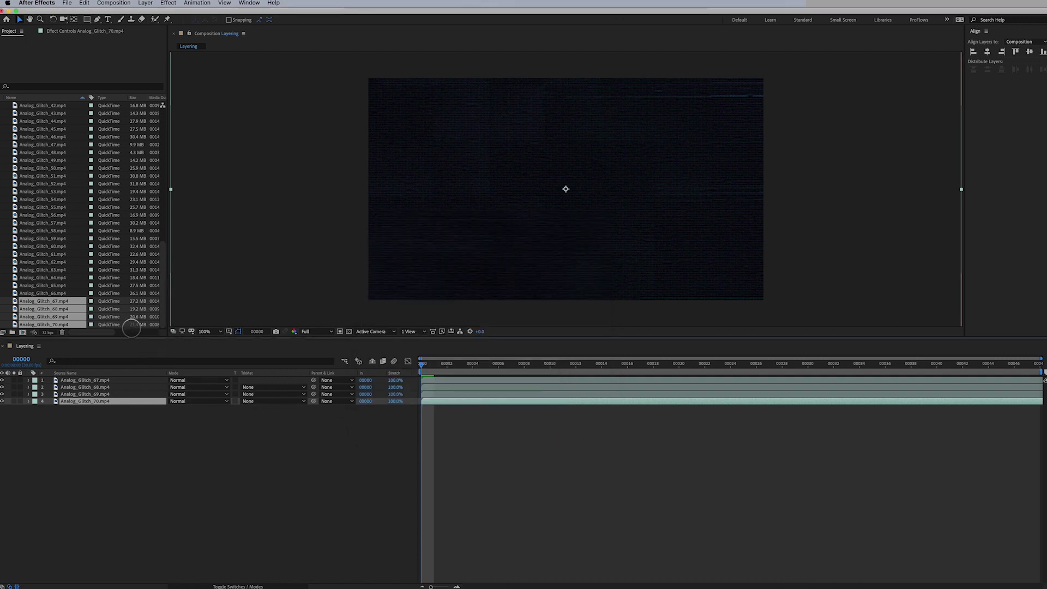
{"action": "left_click", "coordinate": [54, 301]}
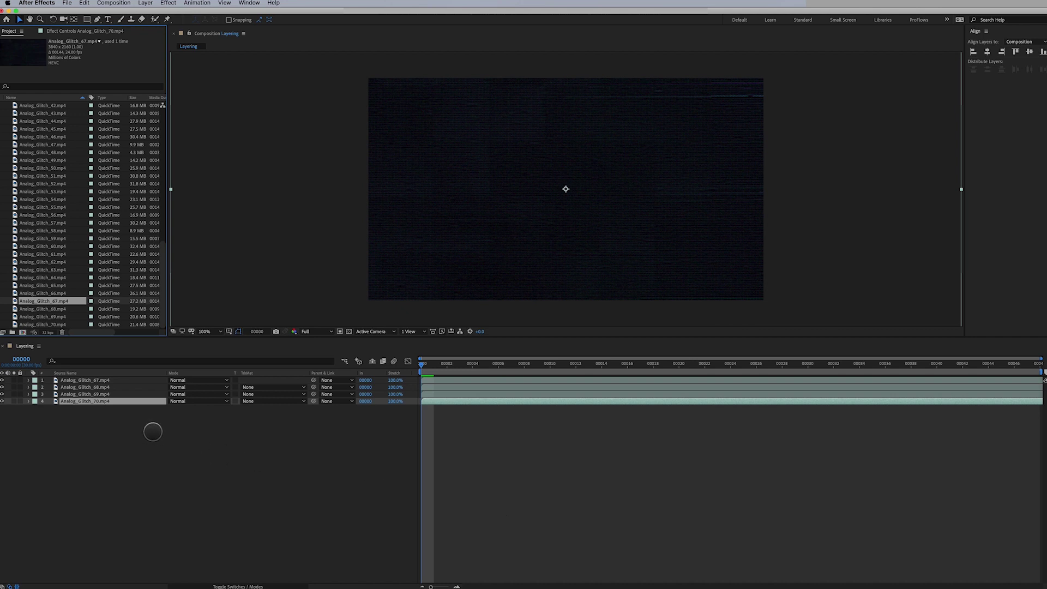
Hide the three layers above Analog_Glitch_70.mp4 and set that layer's scale to 50%
{"action": "left_click_drag", "start_coordinate": [2, 395], "coordinate": [1, 380]}
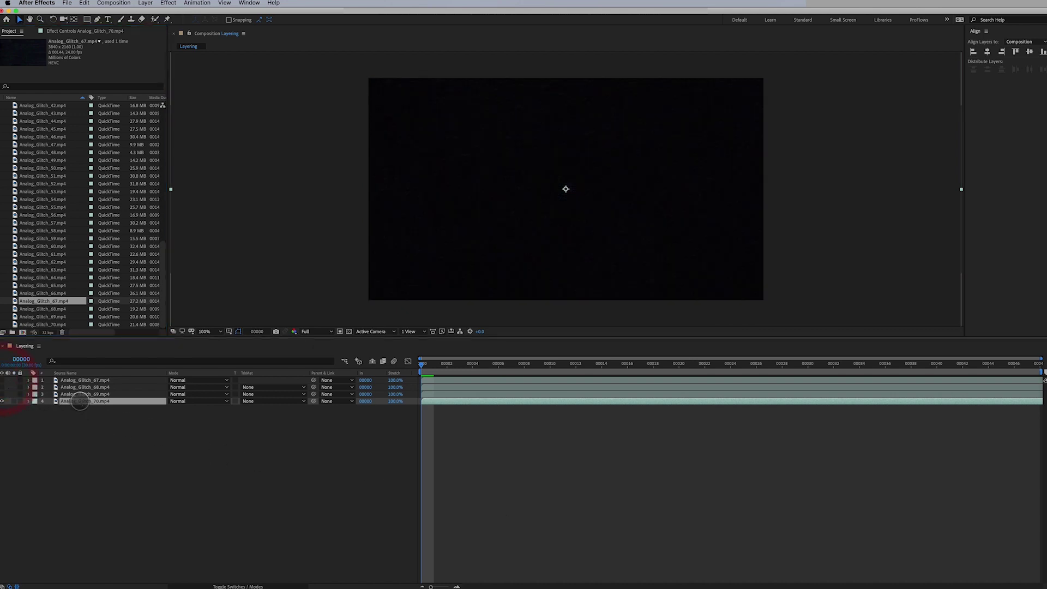
{"action": "left_click", "coordinate": [81, 401]}
{"action": "key", "text": "s"}
{"action": "left_click_drag", "start_coordinate": [181, 410], "coordinate": [174, 424]}
{"action": "left_click", "coordinate": [175, 421]}
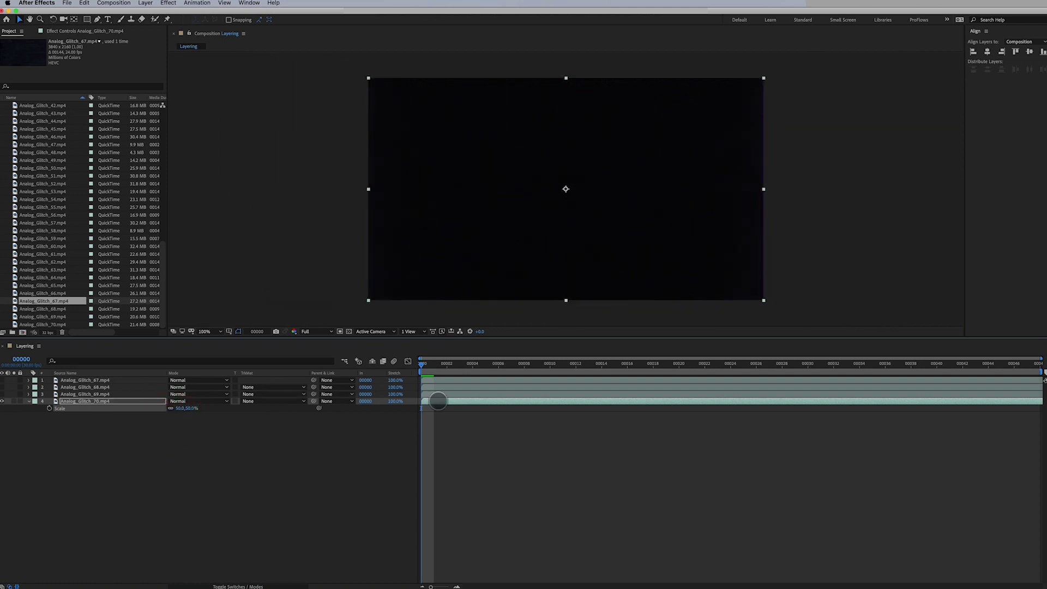
Go to frame 9 and set the scale of the Analog_Glitch_70.mp4 layer to 100%
{"action": "left_click_drag", "start_coordinate": [497, 364], "coordinate": [542, 371]}
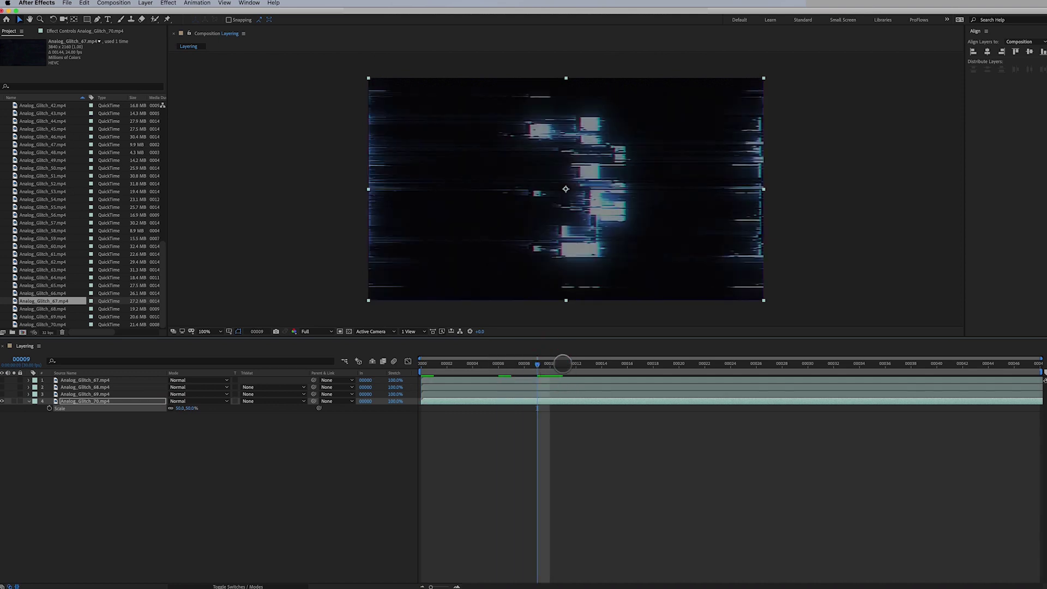
{"action": "left_click_drag", "start_coordinate": [199, 409], "coordinate": [210, 408]}
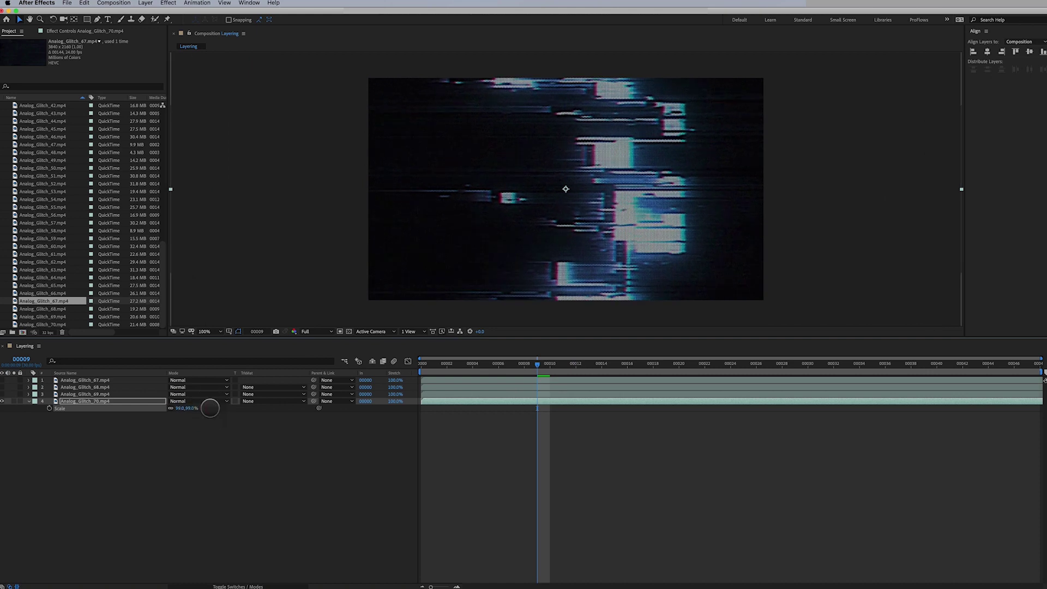
{"action": "left_click", "coordinate": [191, 409]}
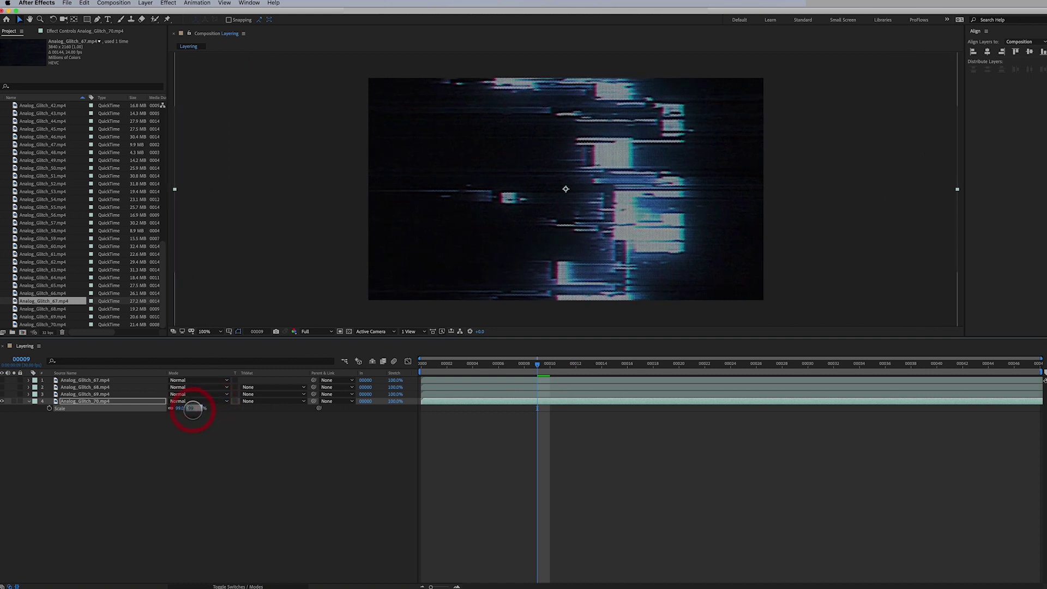
{"action": "type", "text": "100"}
{"action": "key", "text": "Return"}
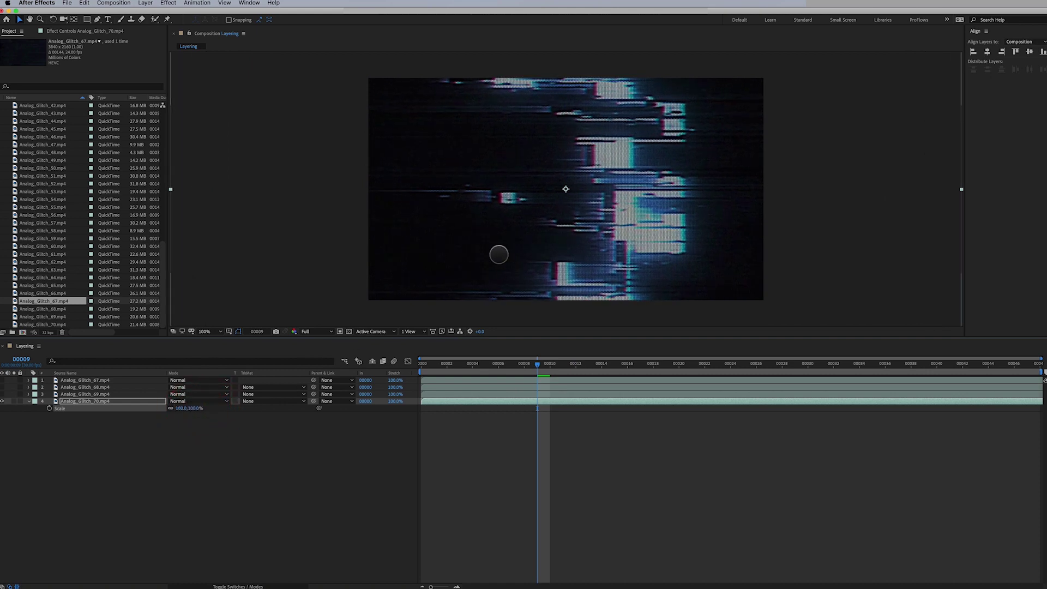
Try repositioning the Analog_Glitch_70.mp4 layer within the frame, undo the move and centre it in the composition
{"action": "left_click_drag", "start_coordinate": [548, 218], "coordinate": [368, 294]}
{"action": "left_click_drag", "start_coordinate": [465, 261], "coordinate": [555, 196]}
{"action": "key", "text": "super+z"}
{"action": "key", "text": "super+Home"}
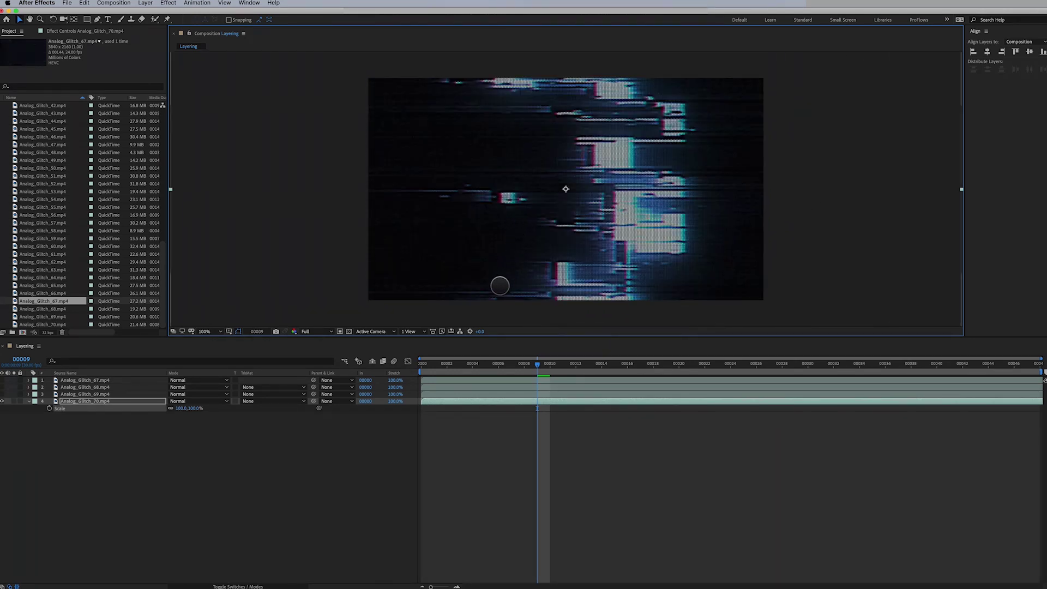
Show all the glitch layers again and set the blending mode of Analog_Glitch_67.mp4 to Color Burn
{"action": "left_click", "coordinate": [29, 402]}
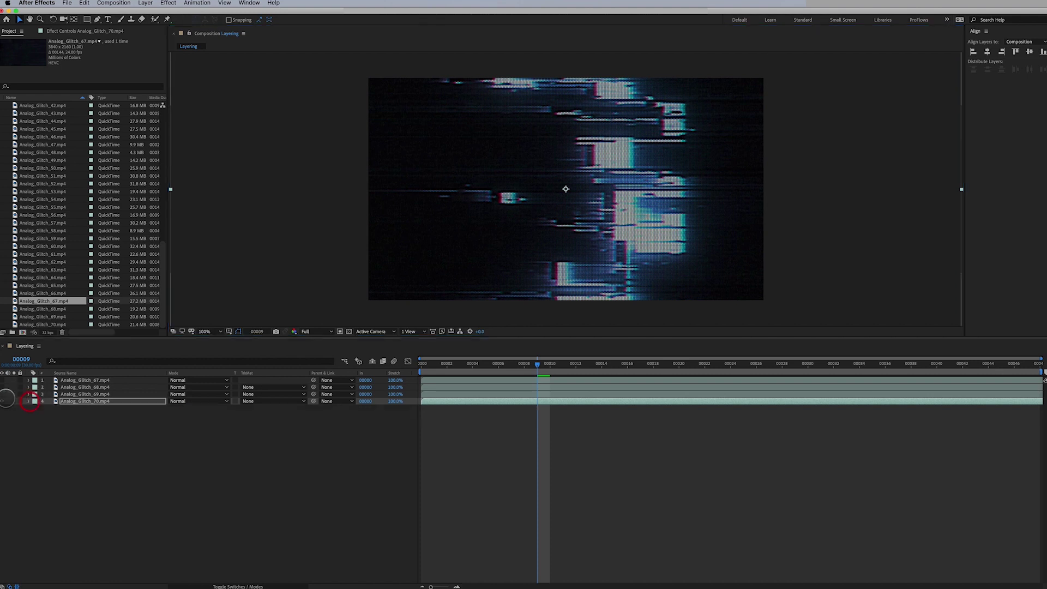
{"action": "left_click", "coordinate": [76, 394]}
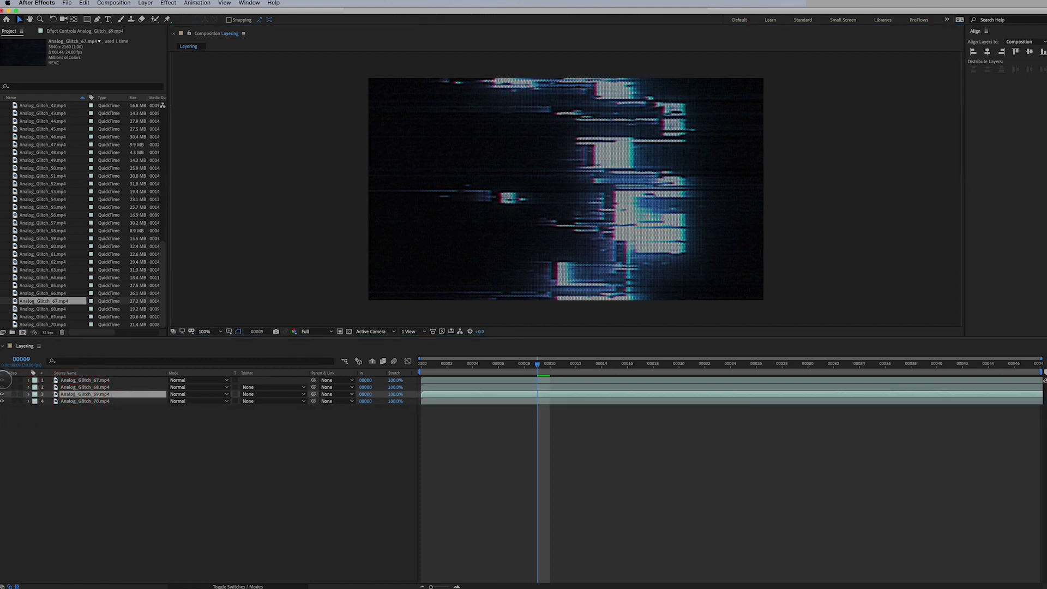
{"action": "left_click", "coordinate": [85, 380]}
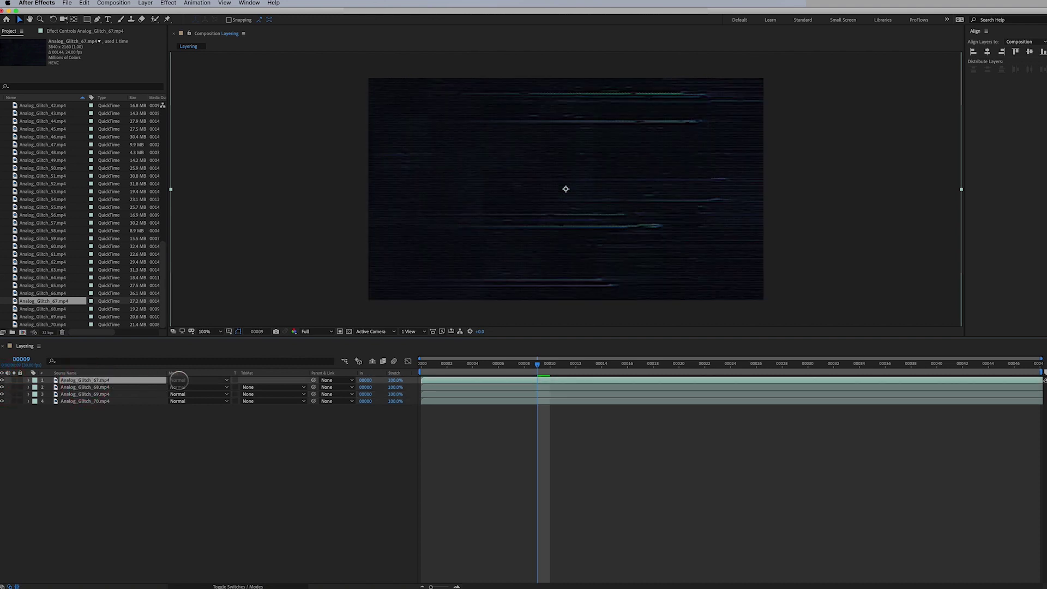
{"action": "left_click", "coordinate": [180, 380]}
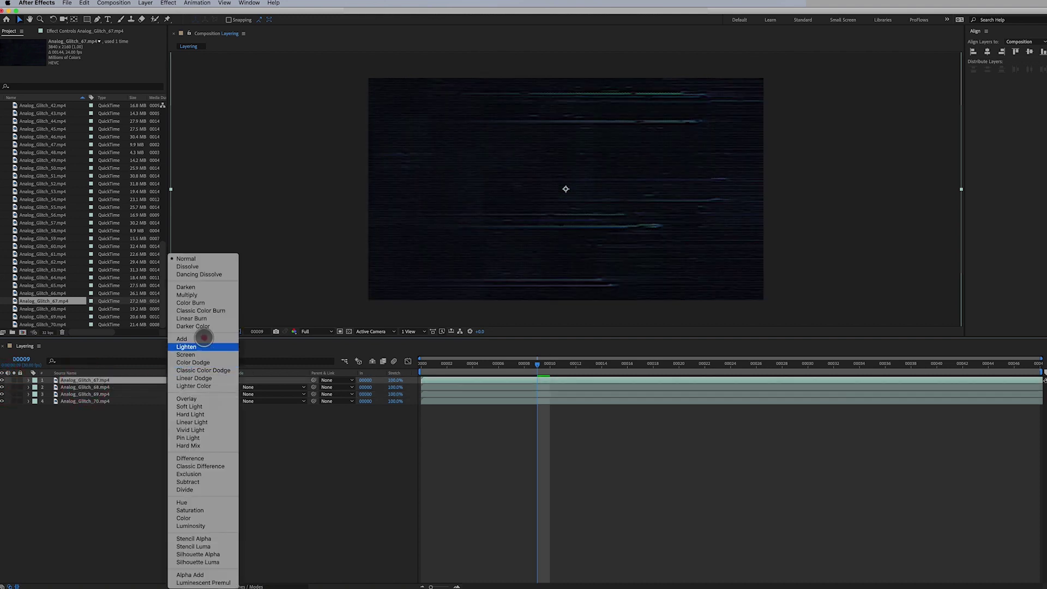
{"action": "left_click", "coordinate": [211, 302]}
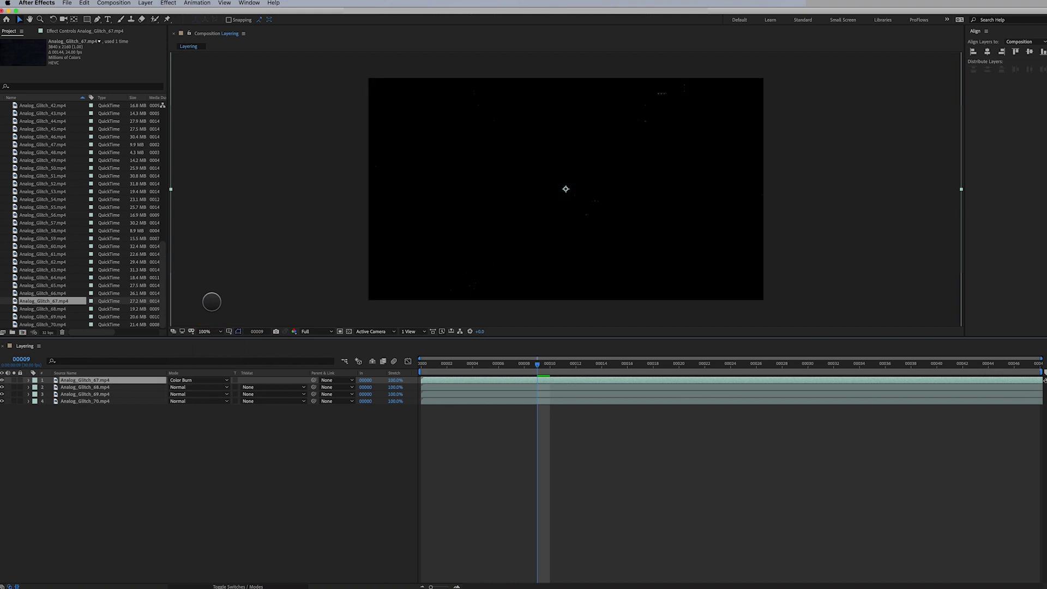
Set the blending mode of Analog_Glitch_68.mp4 to Screen and of Analog_Glitch_69.mp4 to Overlay
{"action": "left_click", "coordinate": [96, 387]}
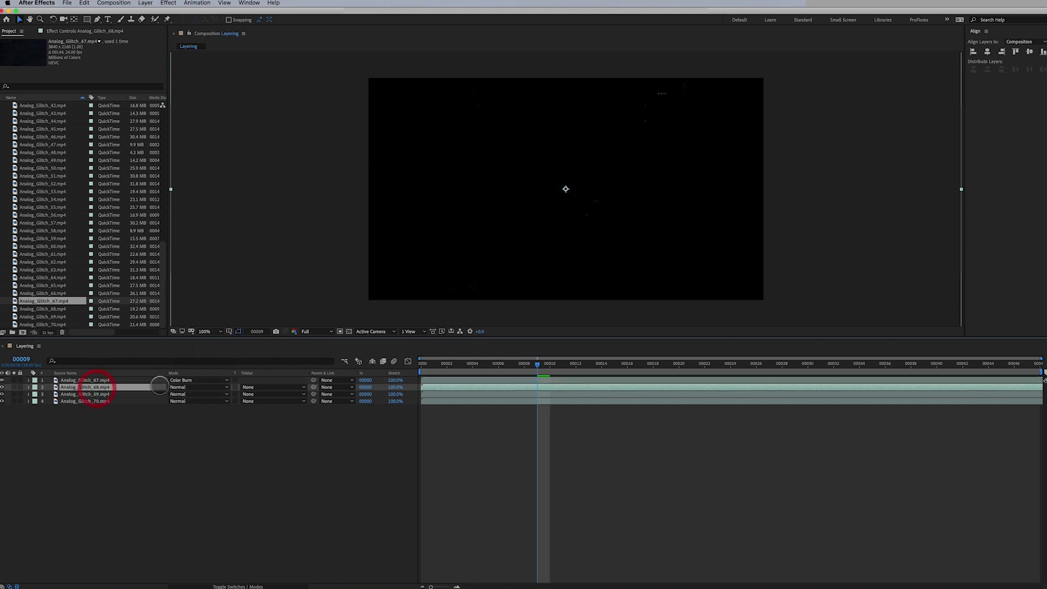
{"action": "left_click", "coordinate": [188, 387]}
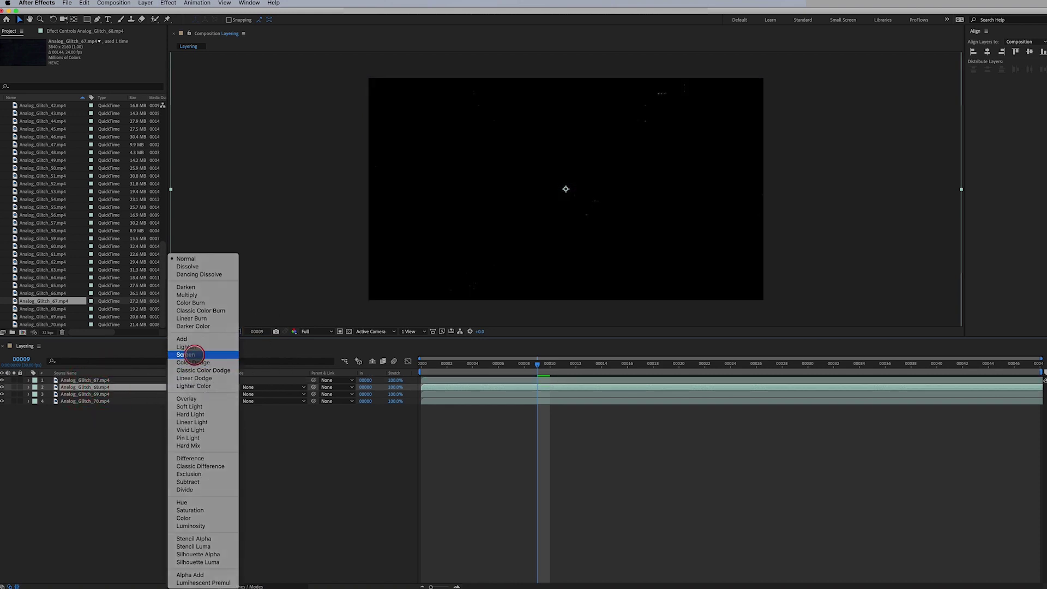
{"action": "left_click", "coordinate": [191, 354]}
{"action": "left_click", "coordinate": [190, 394]}
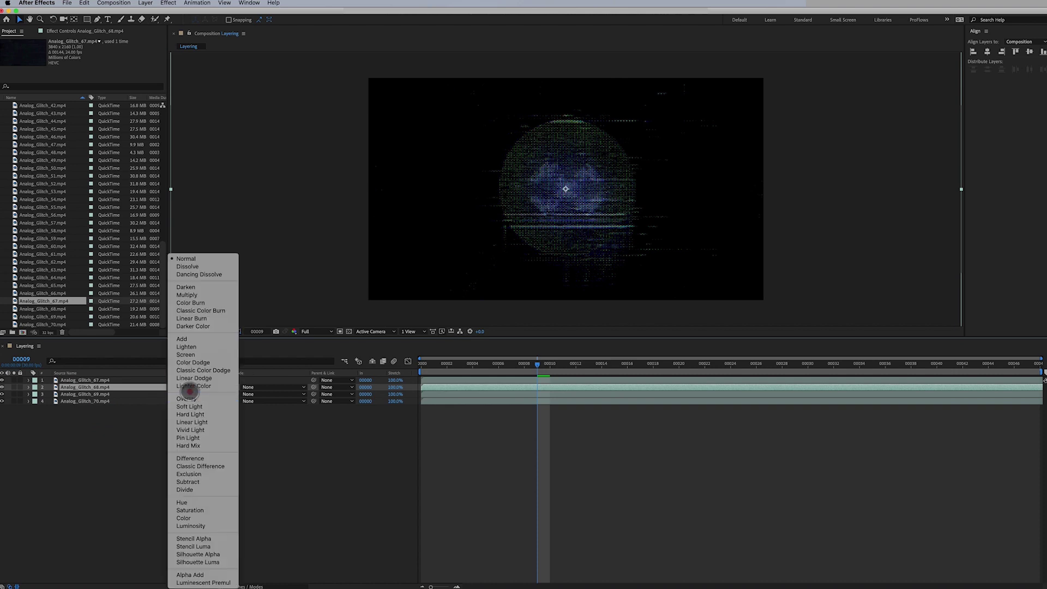
{"action": "left_click", "coordinate": [202, 399]}
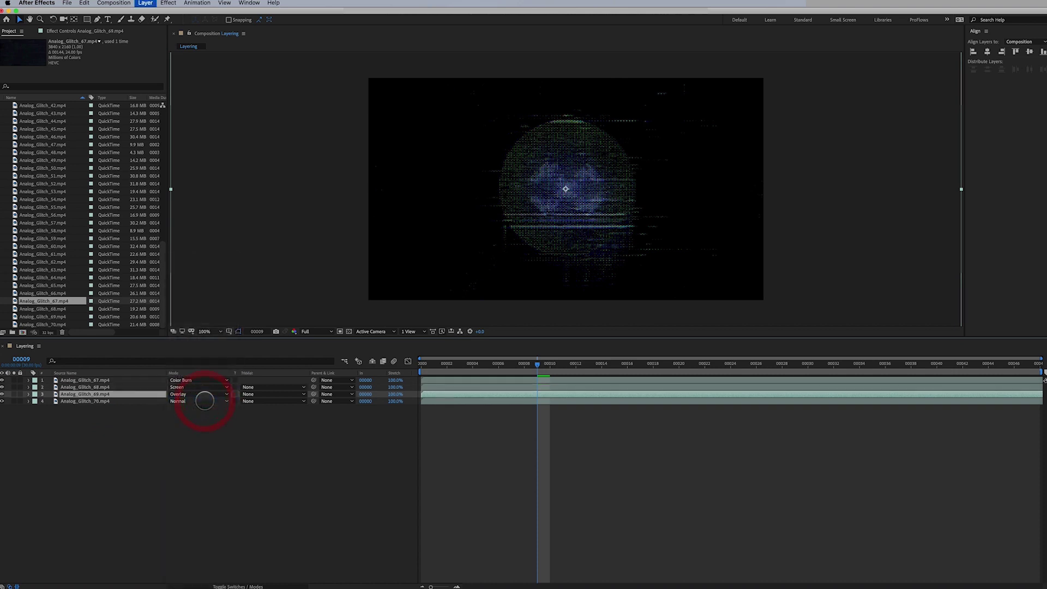
Play a preview of the blended glitch layers and stop it at frame 9
{"action": "left_click", "coordinate": [121, 401]}
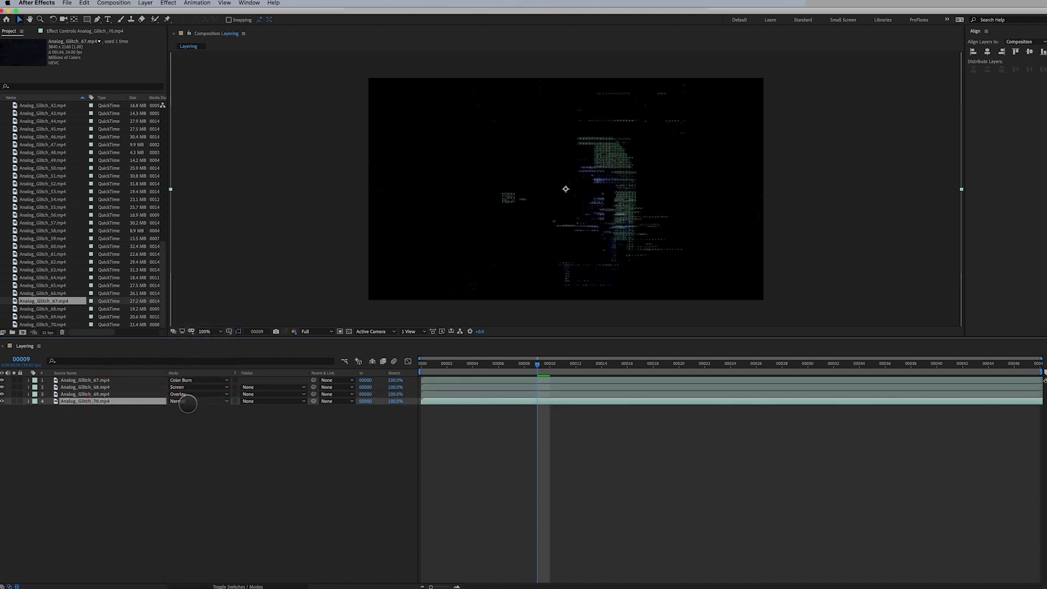
{"action": "key", "text": "space"}
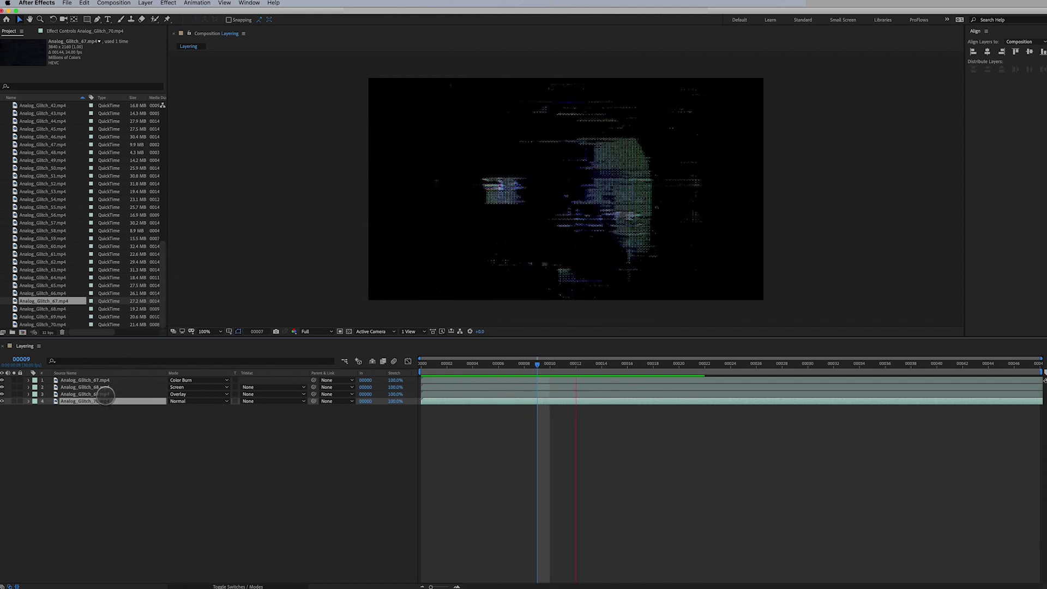
{"action": "left_click", "coordinate": [105, 394]}
{"action": "left_click", "coordinate": [536, 364]}
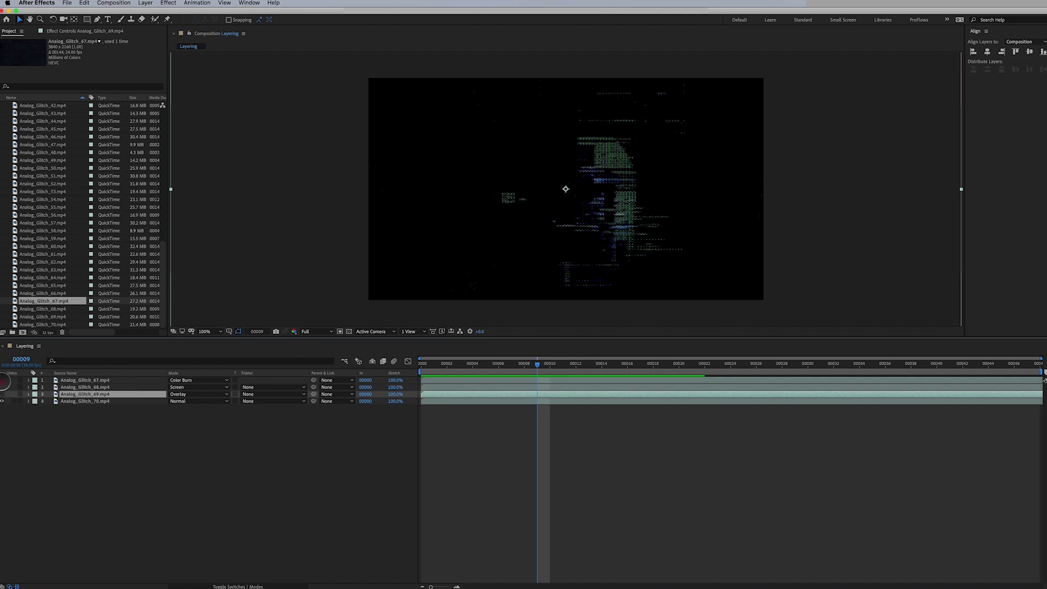
Hide the three layers above Analog_Glitch_70.mp4 and open the Over Footage composition
{"action": "left_click", "coordinate": [4, 380]}
{"action": "left_click", "coordinate": [163, 115]}
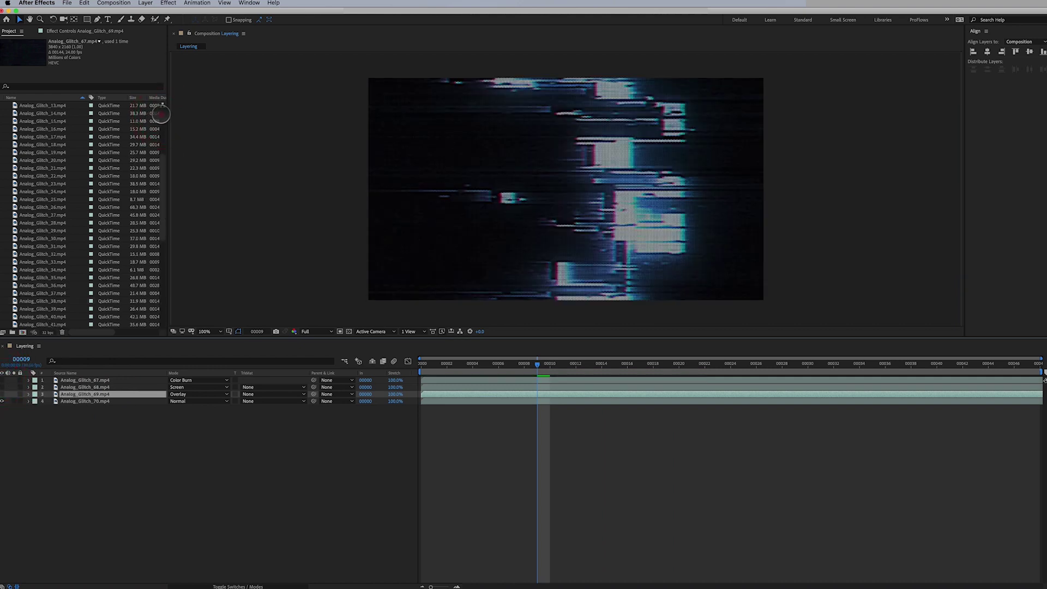
{"action": "left_click", "coordinate": [162, 112]}
{"action": "left_click", "coordinate": [7, 113]}
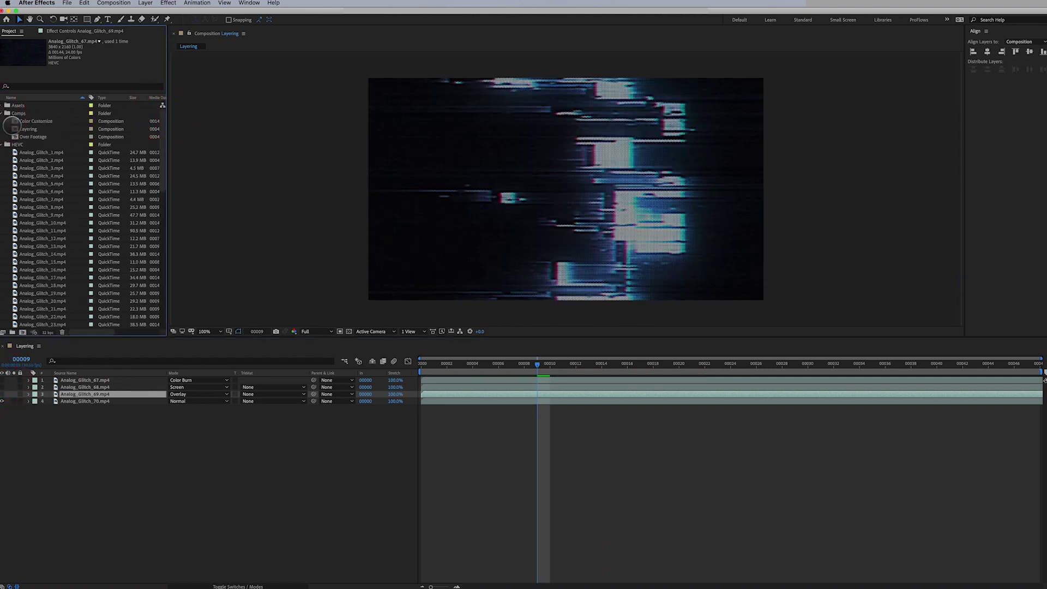
{"action": "double_click", "coordinate": [15, 136]}
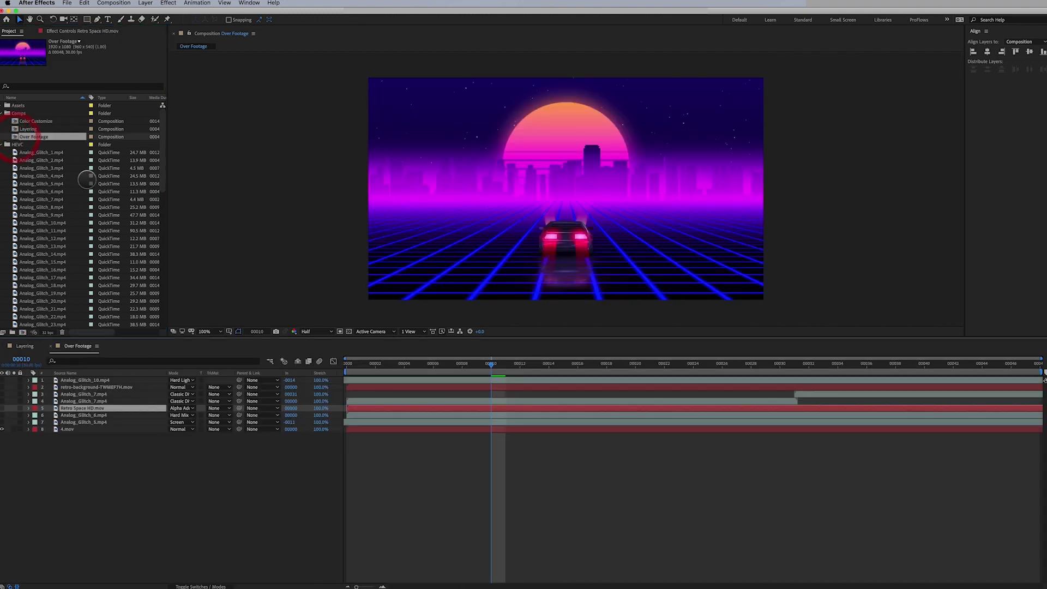
At frame 2, show the Screen-mode glitch layer directly above 4.mov and preview it over the footage
{"action": "left_click", "coordinate": [74, 430]}
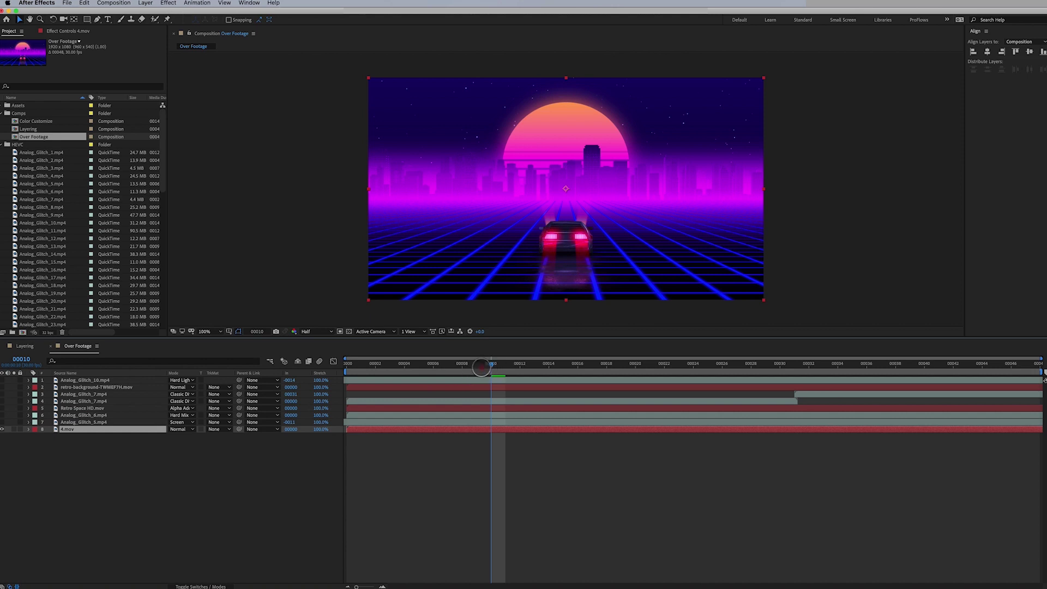
{"action": "left_click_drag", "start_coordinate": [423, 373], "coordinate": [375, 374]}
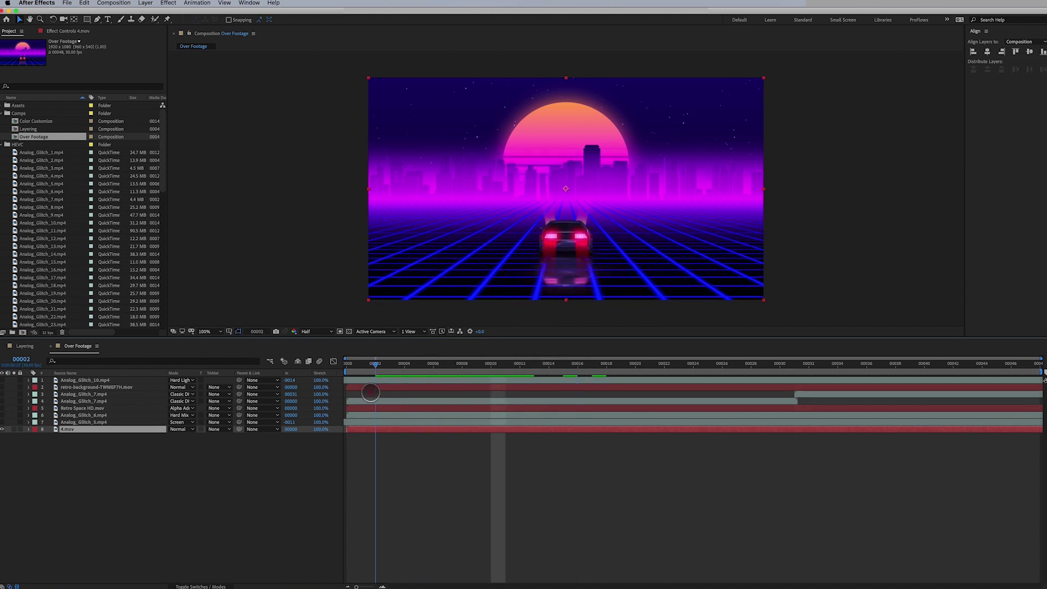
{"action": "left_click", "coordinate": [82, 422]}
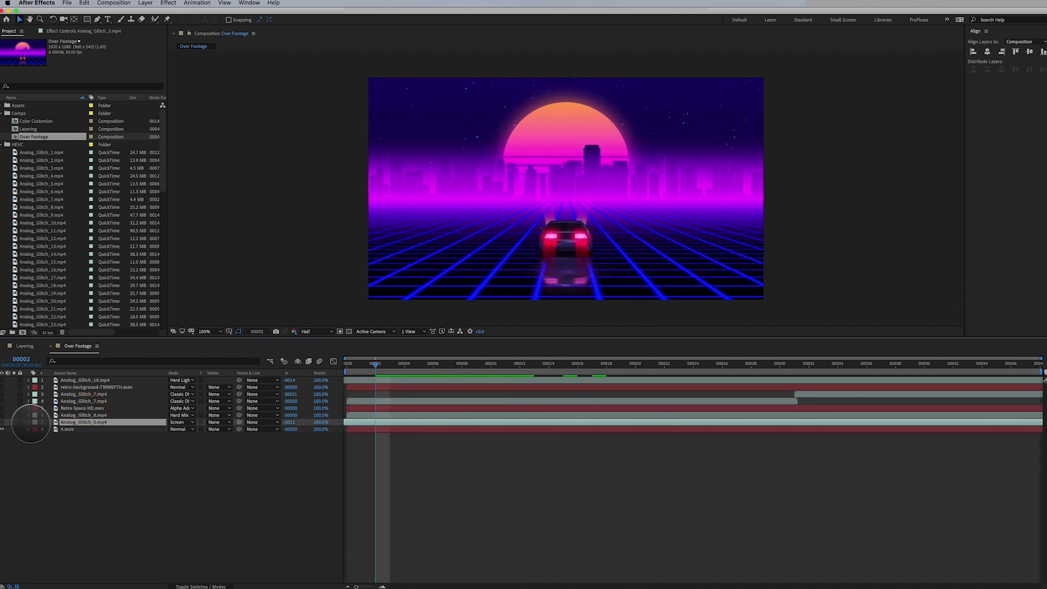
{"action": "left_click", "coordinate": [5, 422]}
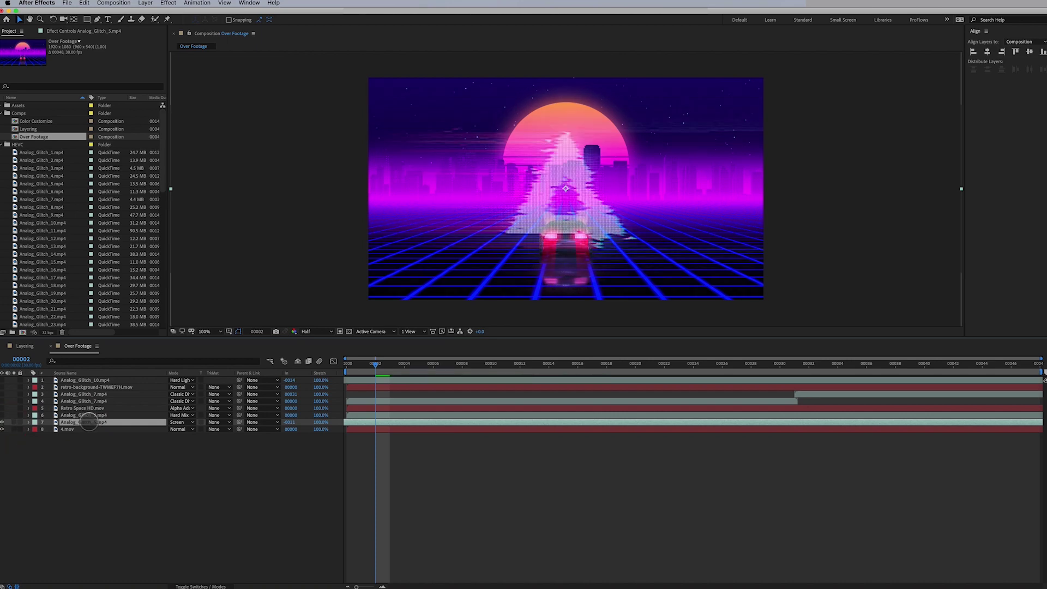
{"action": "key", "text": "space"}
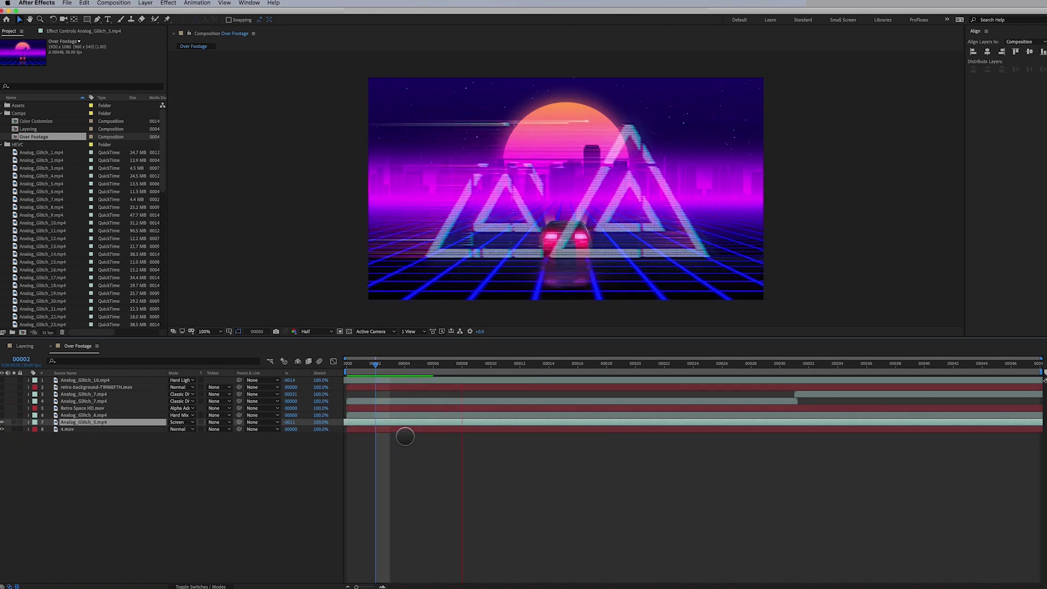
Try a 55% scale on the glitch layer above 4.mov, and set the scale back to 100%
{"action": "left_click", "coordinate": [88, 423]}
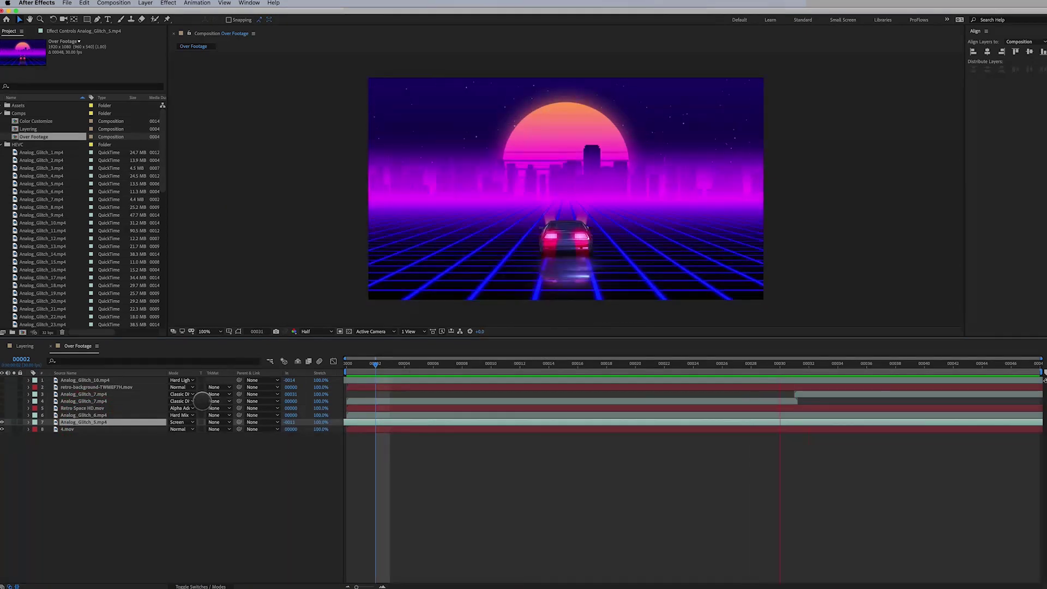
{"action": "key", "text": "s"}
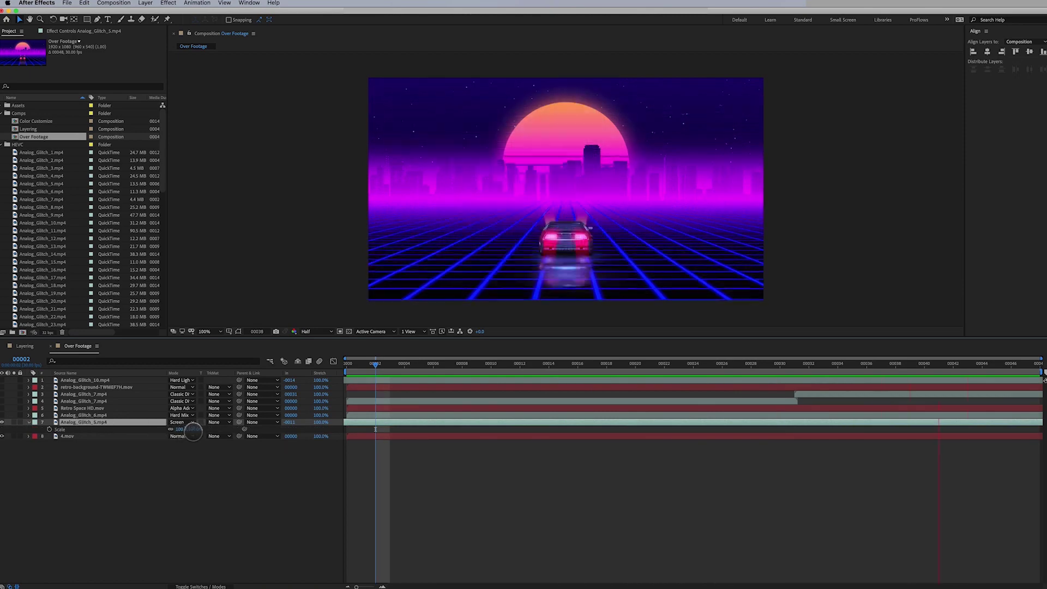
{"action": "left_click", "coordinate": [192, 431]}
{"action": "type", "text": "55"}
{"action": "key", "text": "Return"}
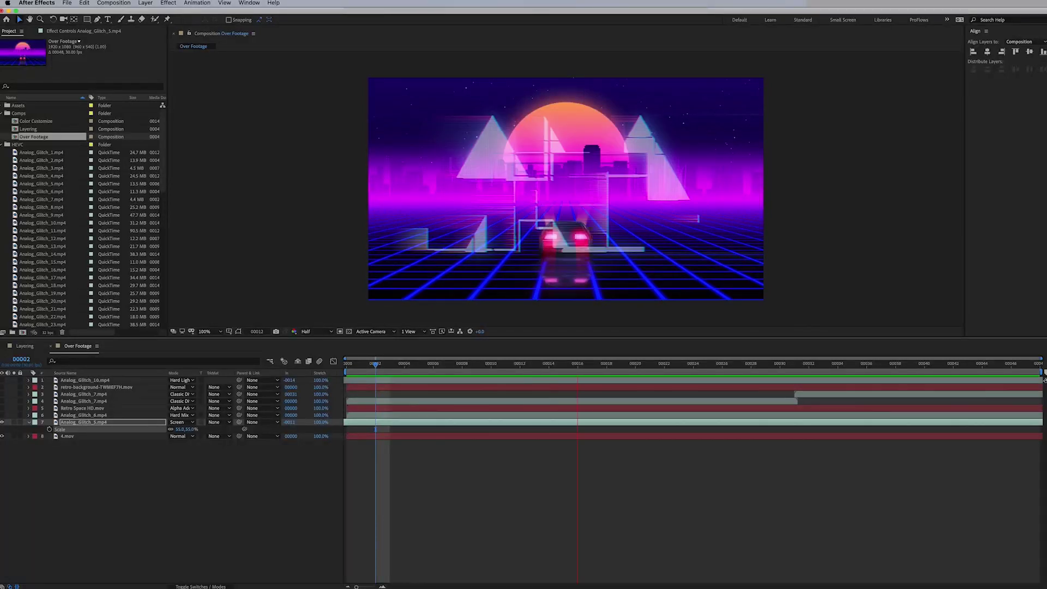
{"action": "left_click", "coordinate": [193, 429]}
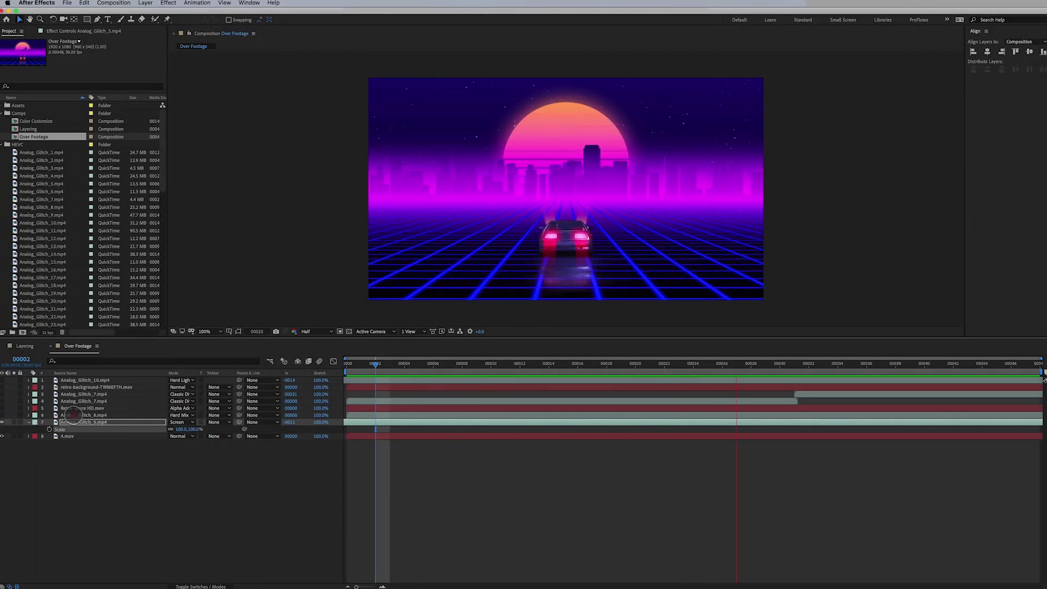
Show the Hard Mix glitch layer directly below Retro Space HD.mov and collapse the scale property of the glitch layer above 4.mov
{"action": "left_click", "coordinate": [74, 416]}
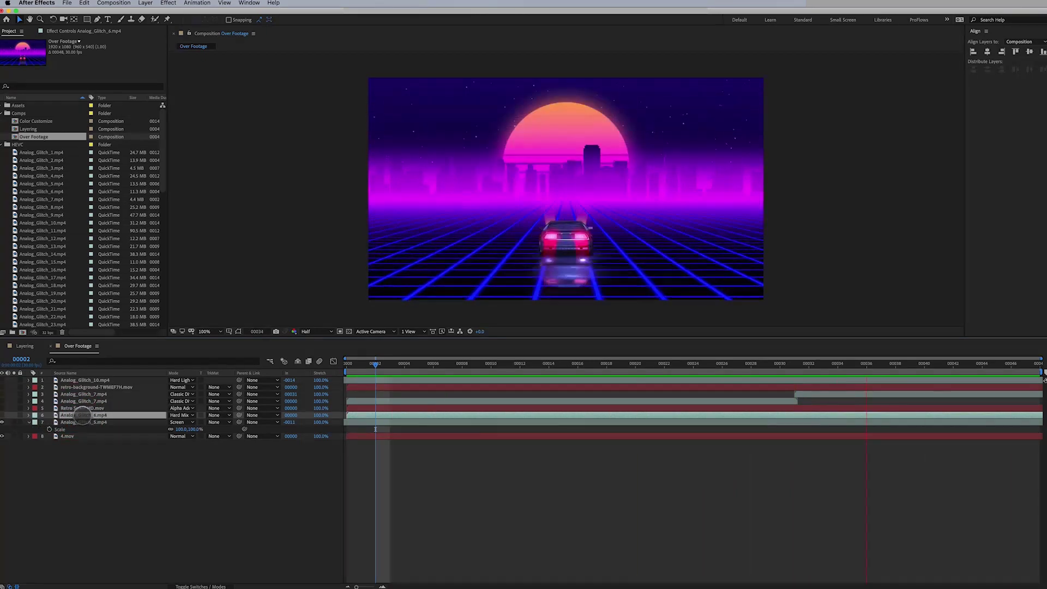
{"action": "left_click", "coordinate": [172, 415]}
{"action": "left_click", "coordinate": [3, 415]}
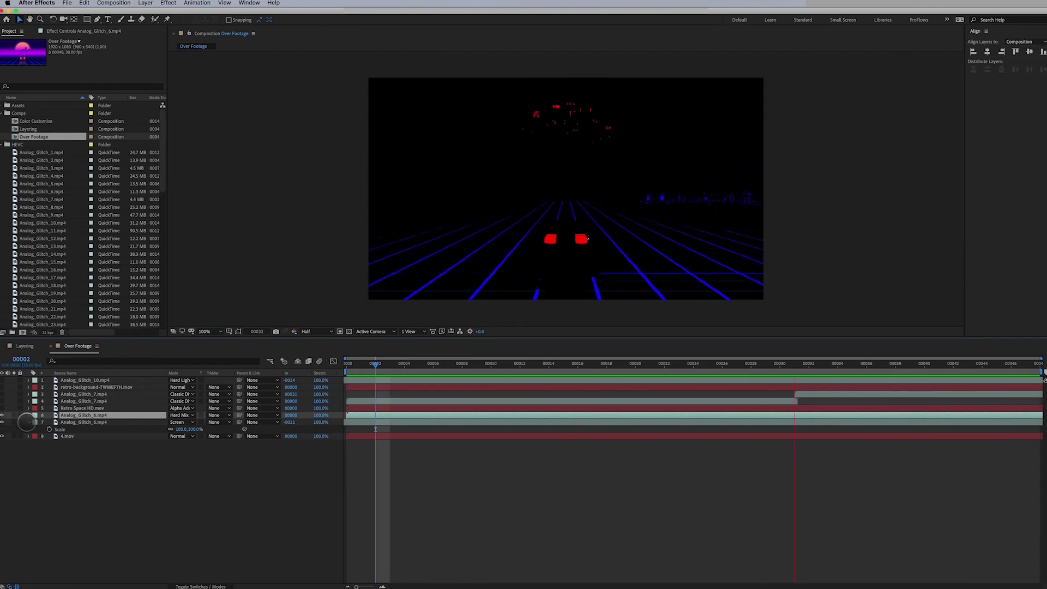
{"action": "left_click", "coordinate": [28, 423]}
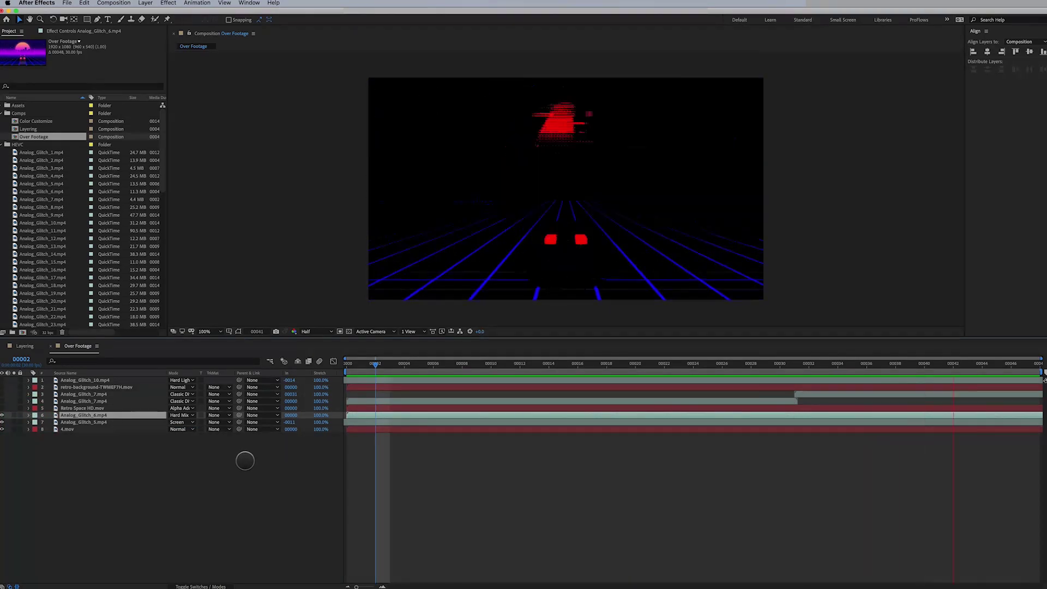
Set the glitch layer below Retro Space HD.mov to Overlay and hide the Screen-mode glitch layer beneath it
{"action": "left_click", "coordinate": [180, 415]}
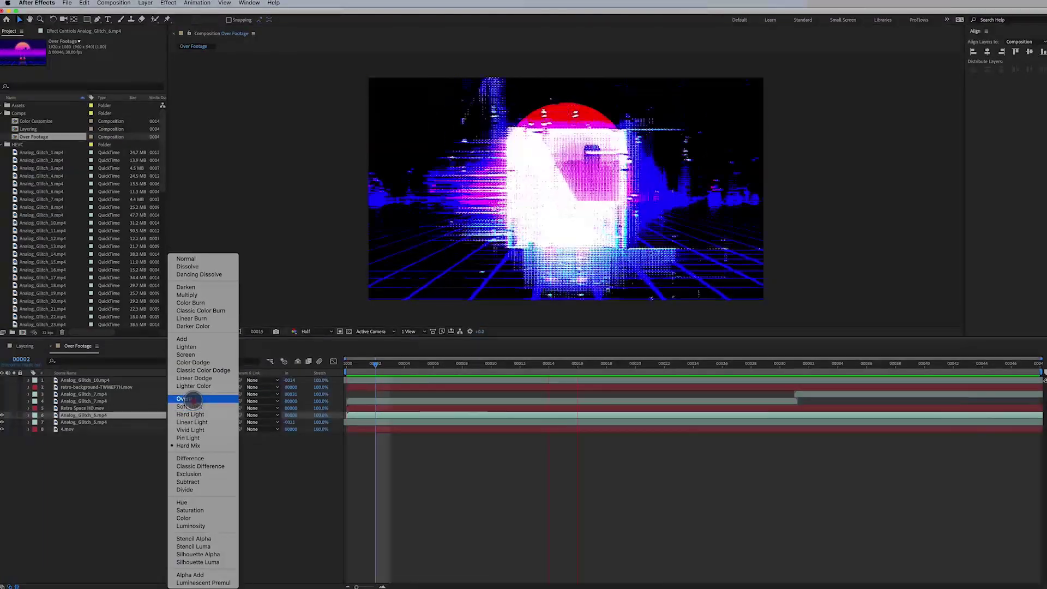
{"action": "left_click", "coordinate": [191, 399]}
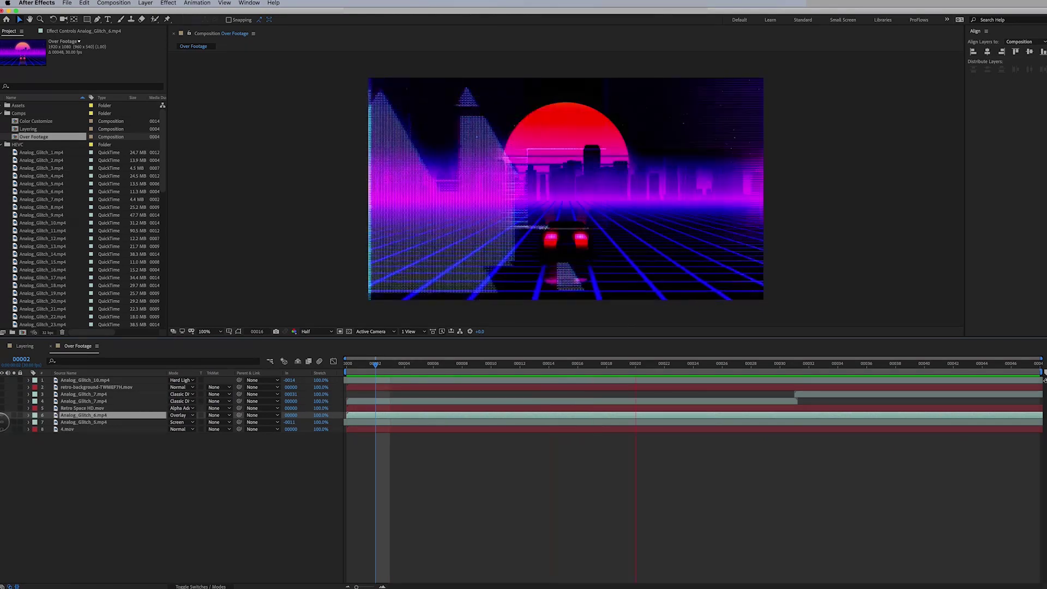
{"action": "left_click", "coordinate": [3, 415]}
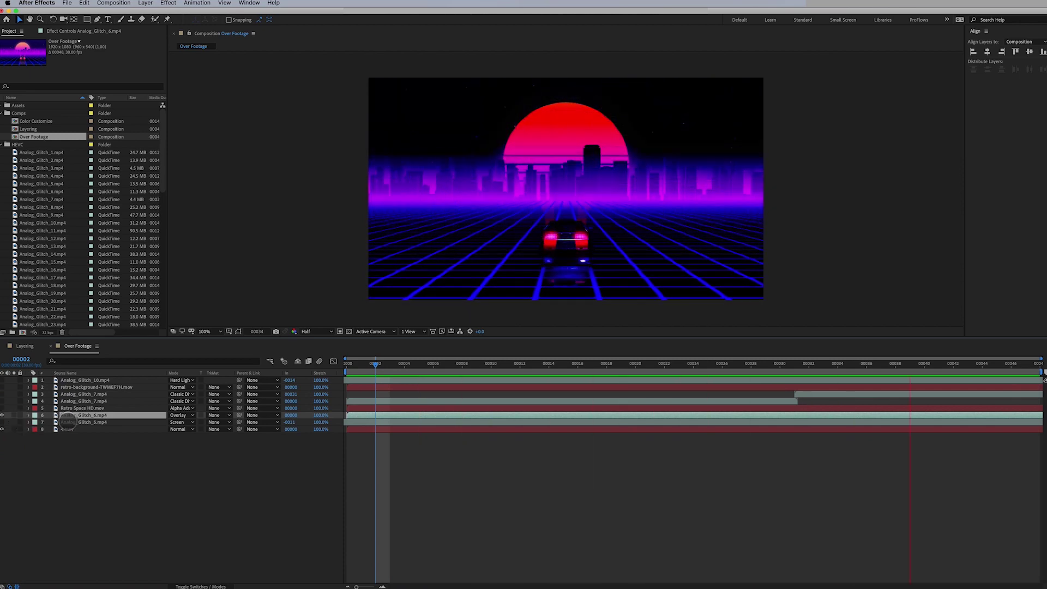
{"action": "left_click", "coordinate": [55, 415]}
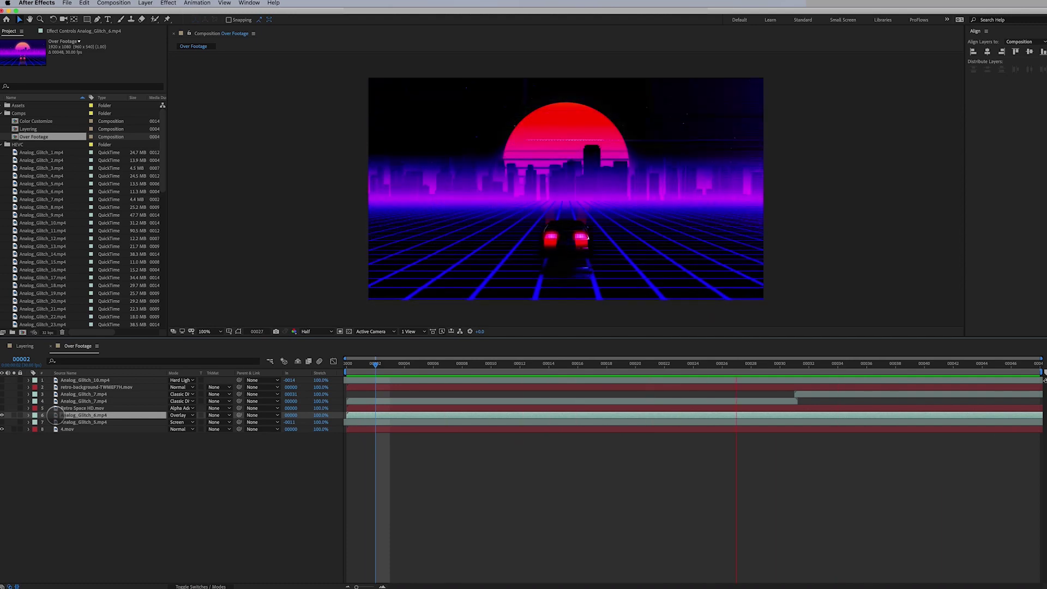
Cycle the glitch layer below Retro Space HD.mov through Hard Light, Vivid Light, Pin Light, Hard Mix, Difference and Subtract, ending on Divide
{"action": "key", "text": "shift+equal"}
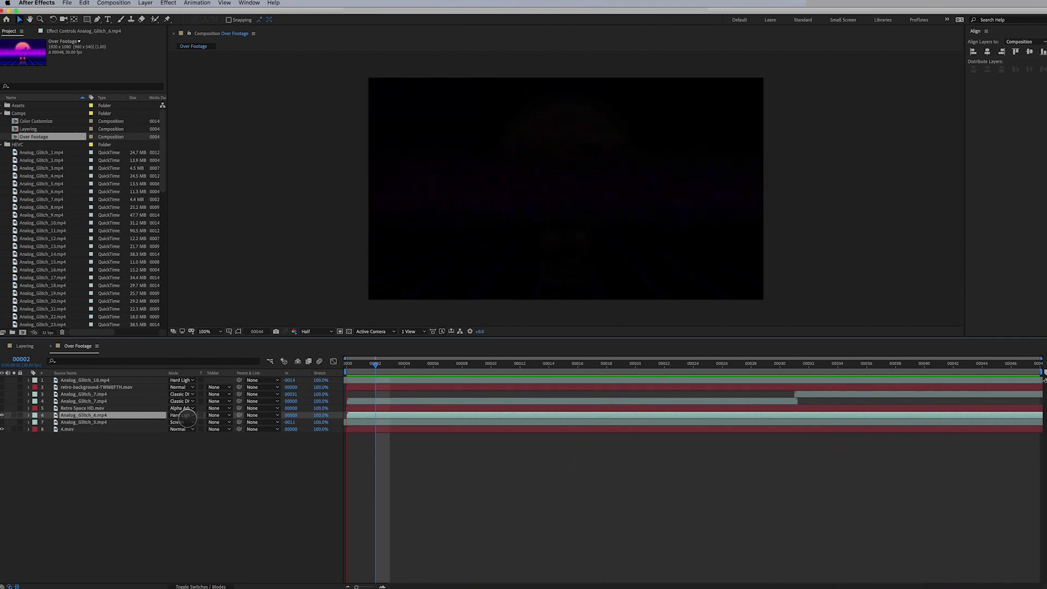
{"action": "key", "text": "shift+equal"}
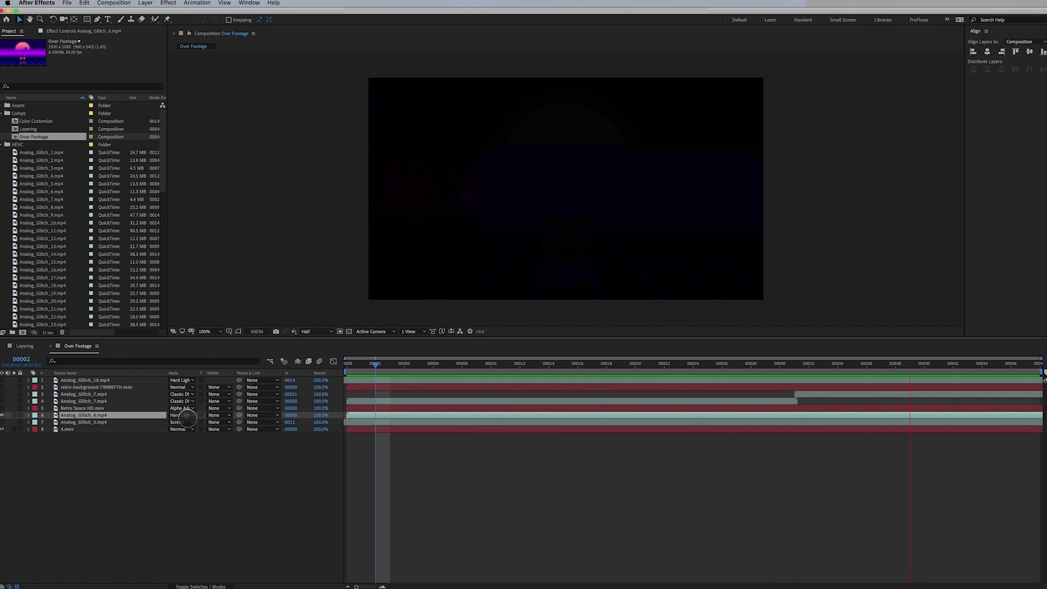
{"action": "key", "text": "shift+minus"}
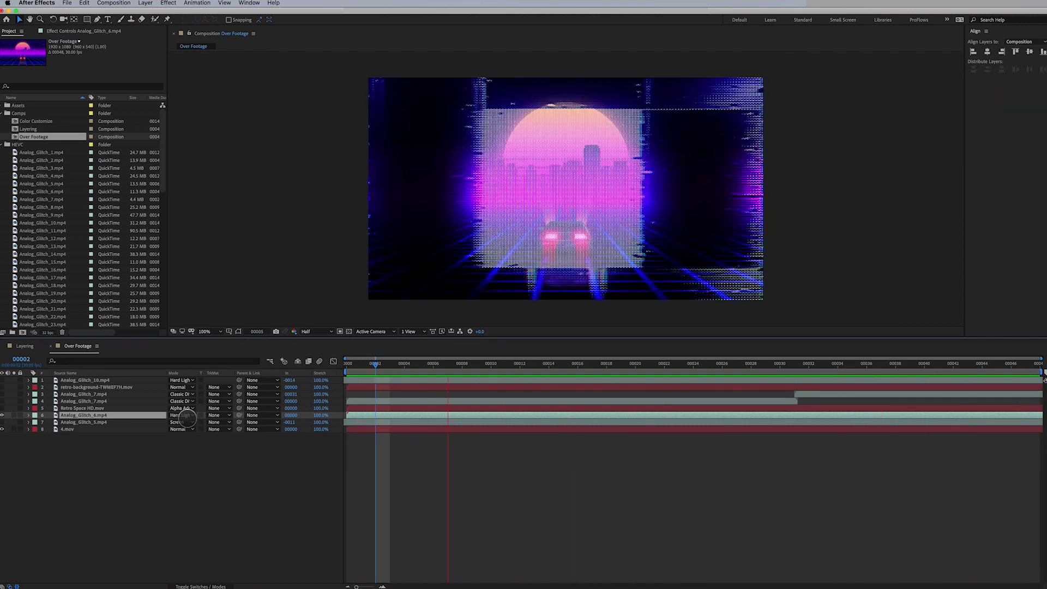
{"action": "key", "text": "shift+equal"}
{"action": "key", "text": "shift+equal"}
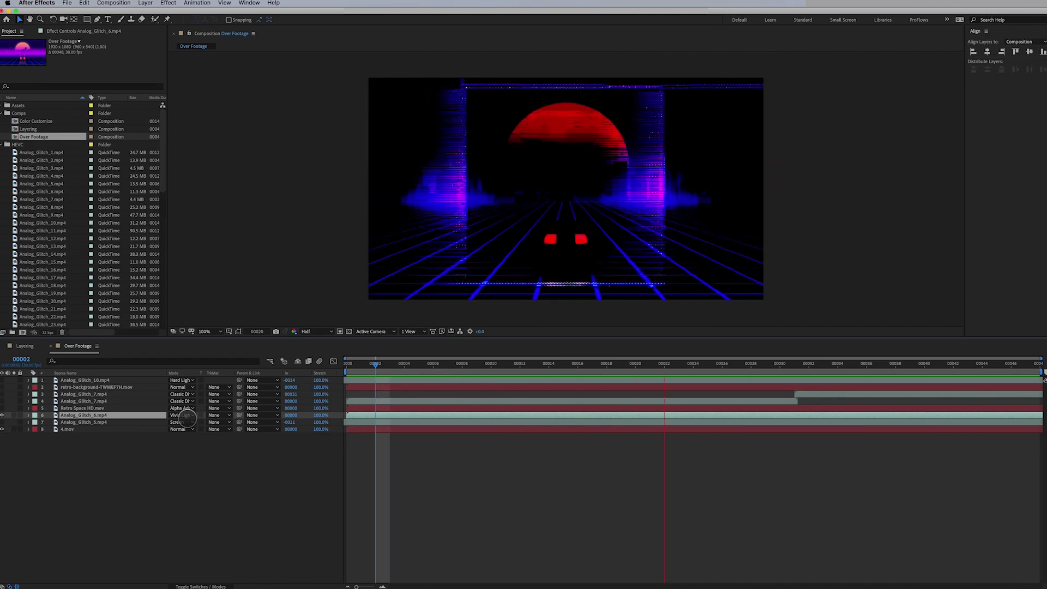
{"action": "key", "text": "shift+equal"}
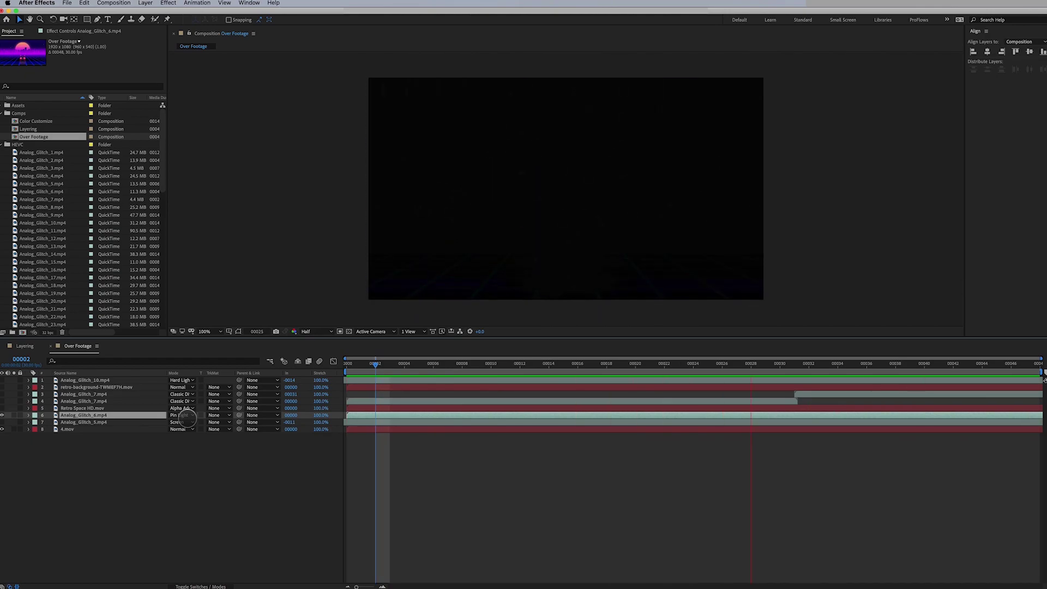
{"action": "key", "text": "shift+equal"}
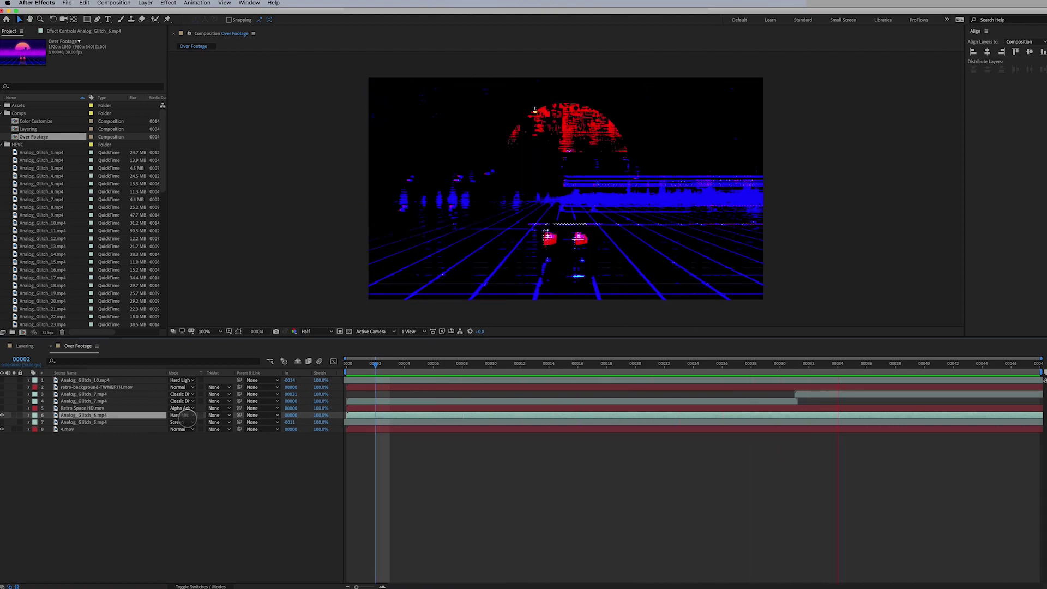
{"action": "key", "text": "shift+equal"}
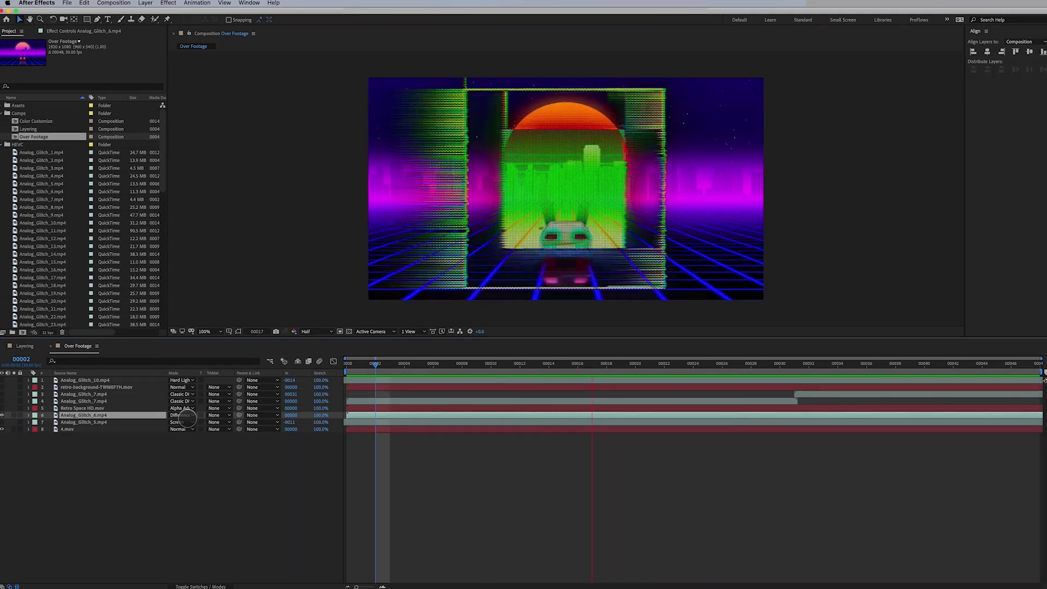
{"action": "key", "text": "shift+equal"}
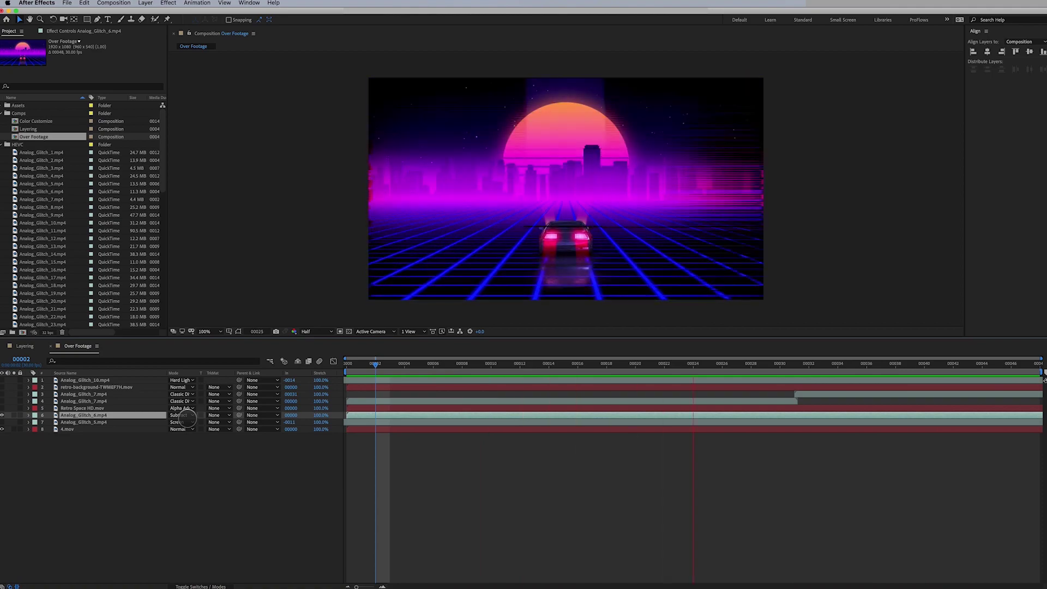
{"action": "key", "text": "shift+equal"}
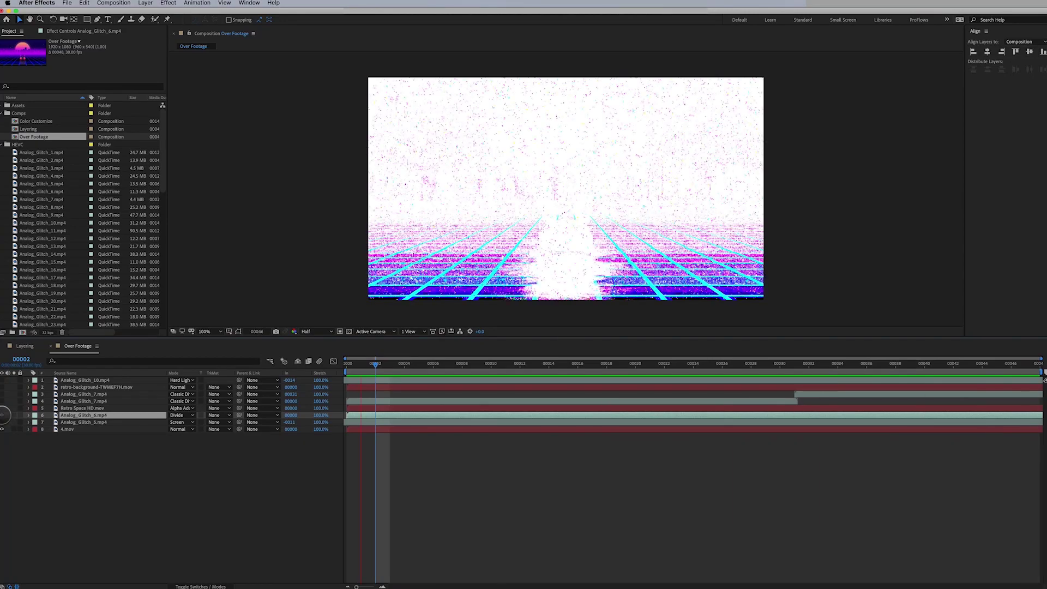
Show Retro Space HD.mov in place of the 4.mov footage, with both Analog_Glitch_7.mp4 layers over it, and widen the blending mode column
{"action": "left_click", "coordinate": [76, 408]}
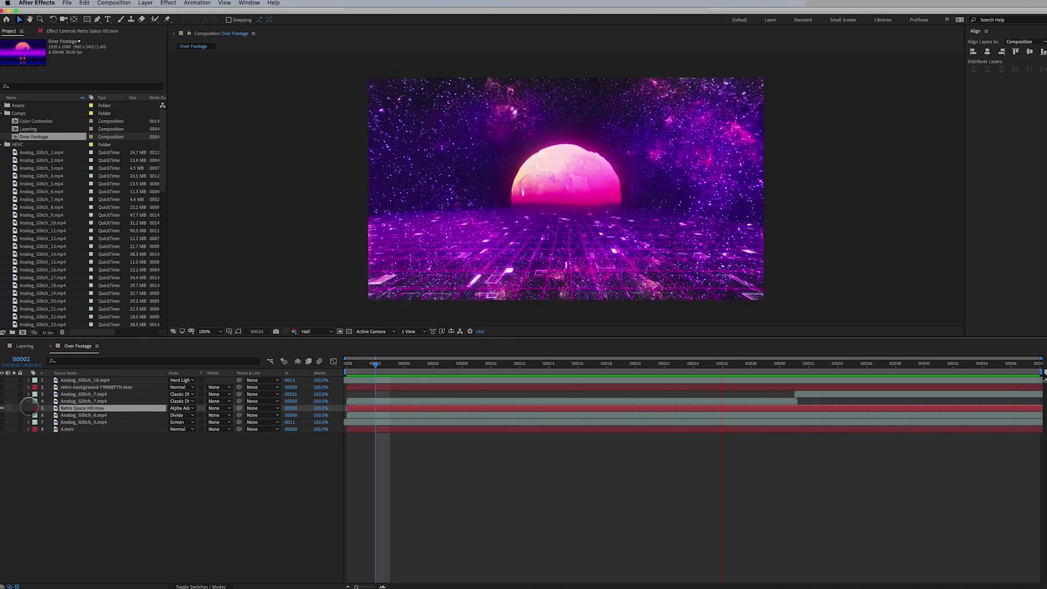
{"action": "left_click", "coordinate": [72, 401]}
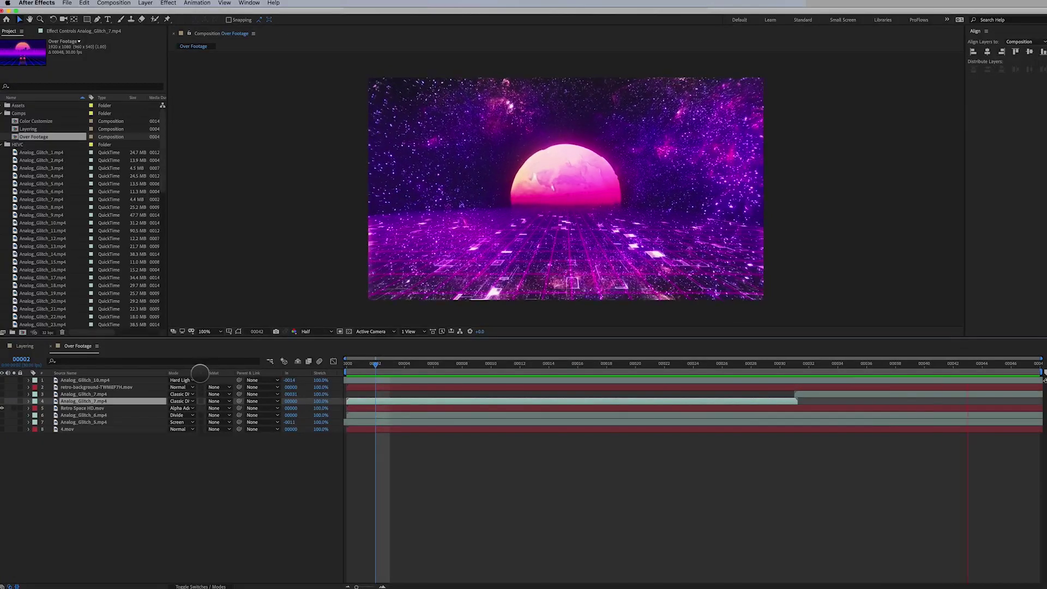
{"action": "left_click_drag", "start_coordinate": [249, 374], "coordinate": [274, 375]}
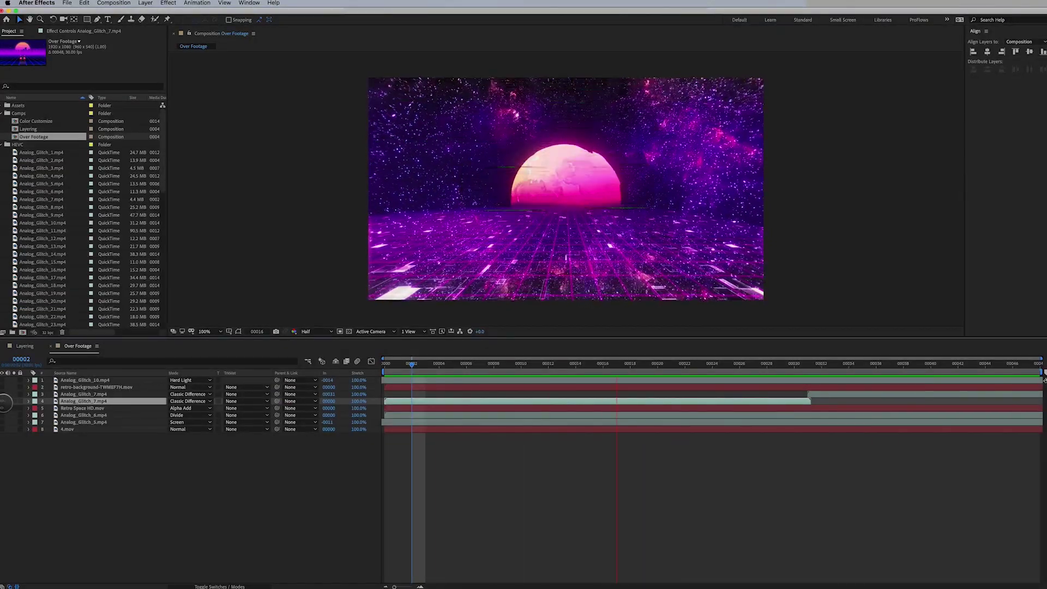
{"action": "left_click", "coordinate": [72, 394]}
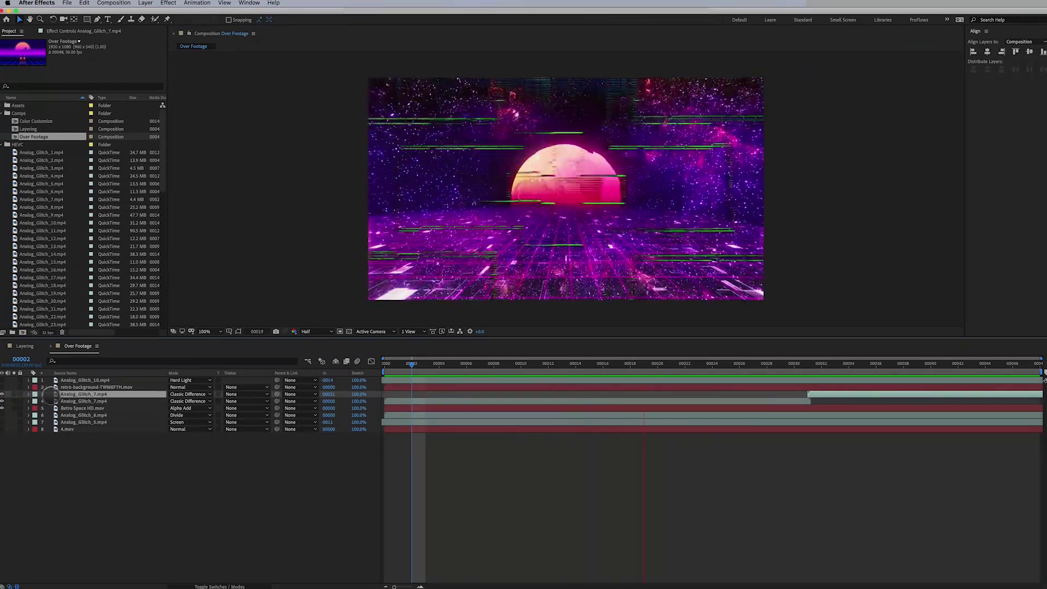
Try Soft Light and Screen on both Analog_Glitch_7.mp4 layers together, and set their blending mode to Exclusion
{"action": "left_click", "coordinate": [82, 400], "text": "shift"}
{"action": "left_click", "coordinate": [185, 394]}
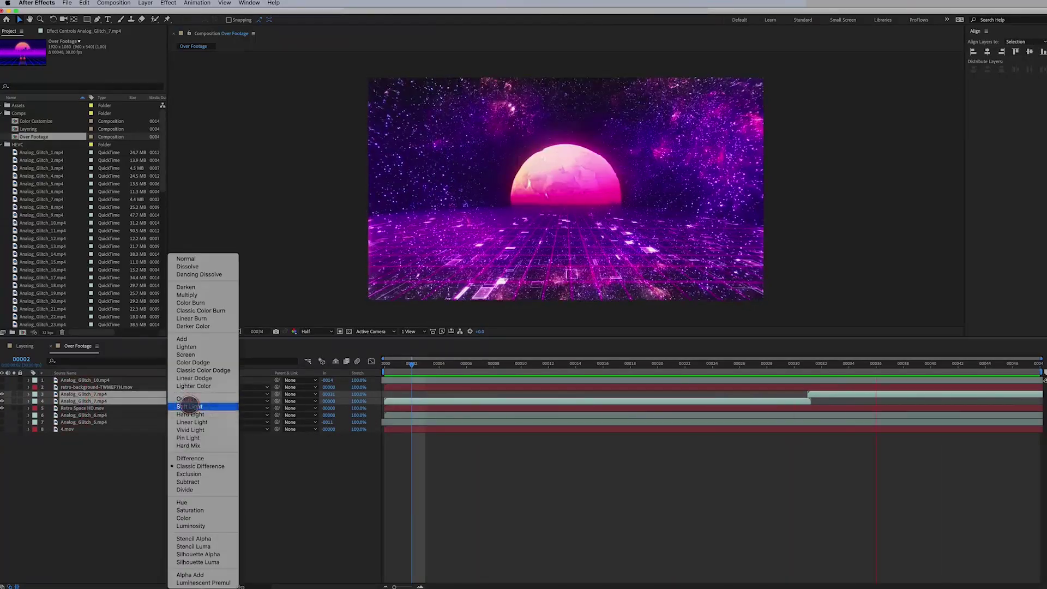
{"action": "left_click", "coordinate": [188, 405]}
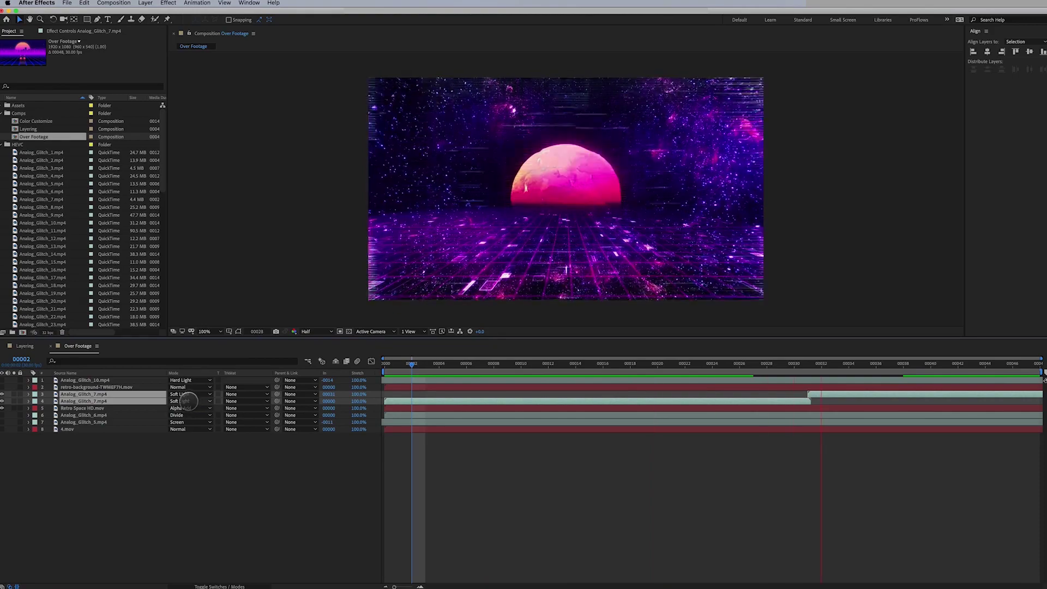
{"action": "left_click", "coordinate": [188, 401]}
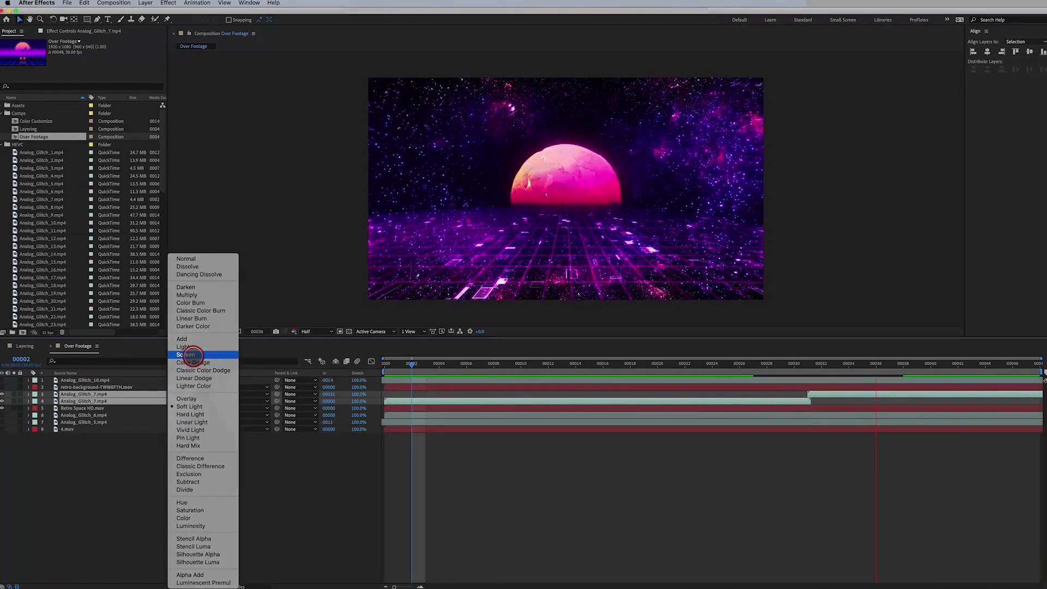
{"action": "left_click", "coordinate": [193, 356]}
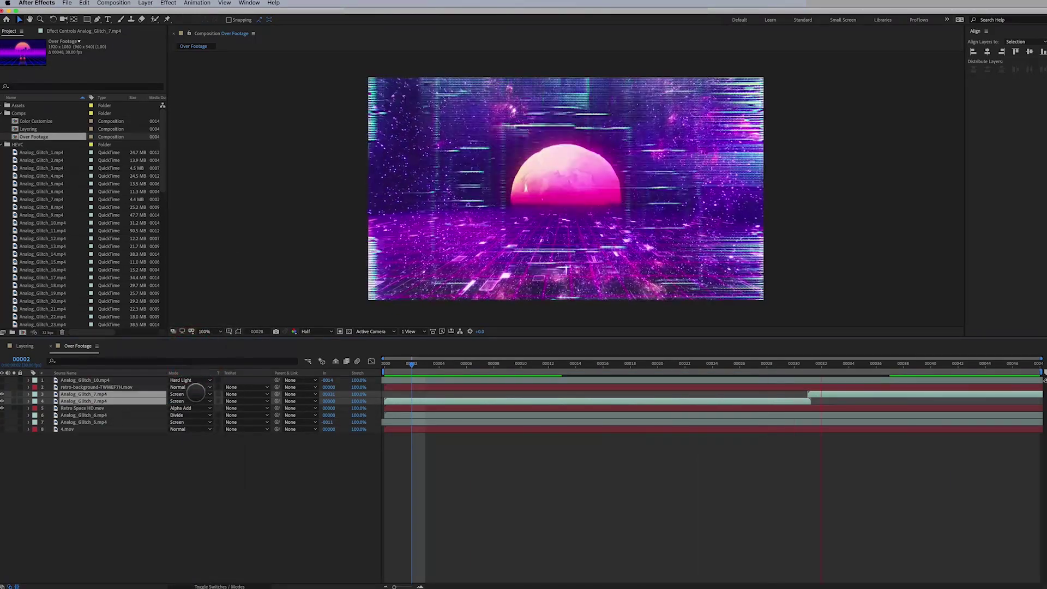
{"action": "left_click", "coordinate": [189, 400]}
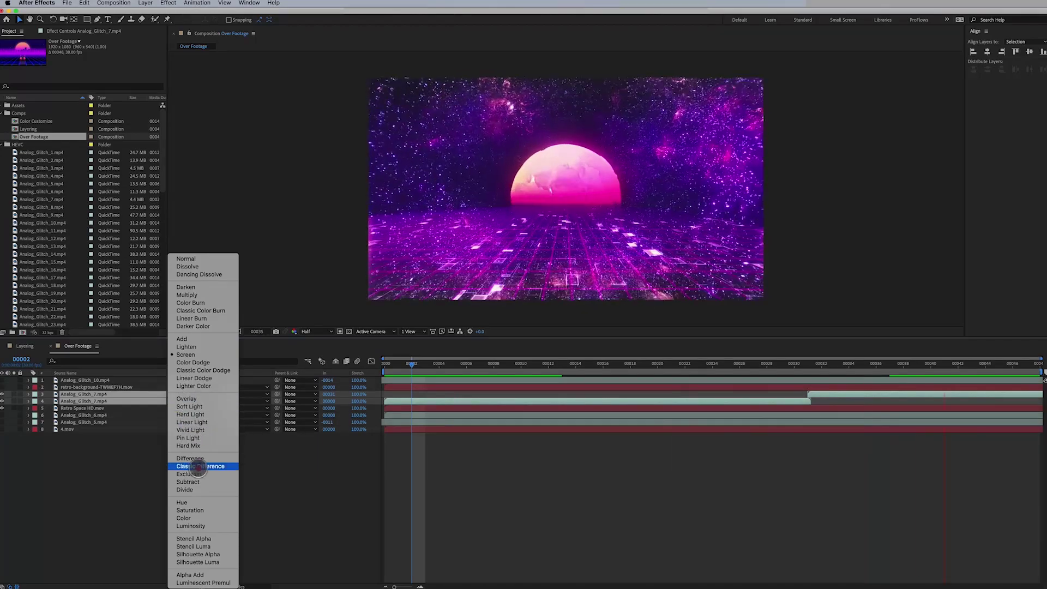
{"action": "left_click", "coordinate": [196, 474]}
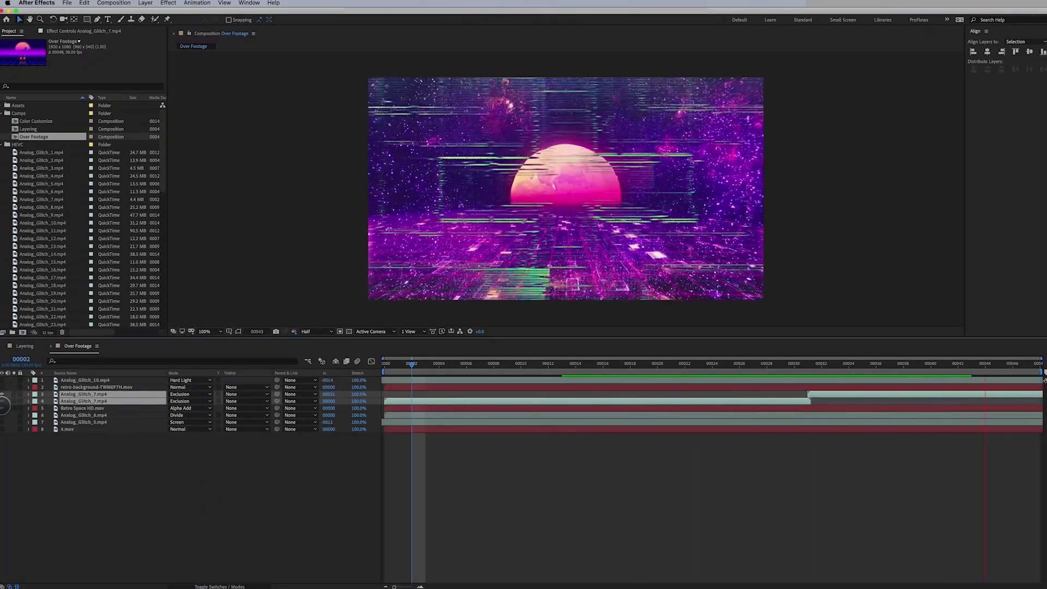
Hide Retro Space HD.mov and its two glitch layers, and show retro-background-TWMEF7H.mov with the Hard Light Analog_Glitch_10.mp4 layer over it
{"action": "left_click_drag", "start_coordinate": [2, 408], "coordinate": [2, 393]}
{"action": "left_click", "coordinate": [2, 387]}
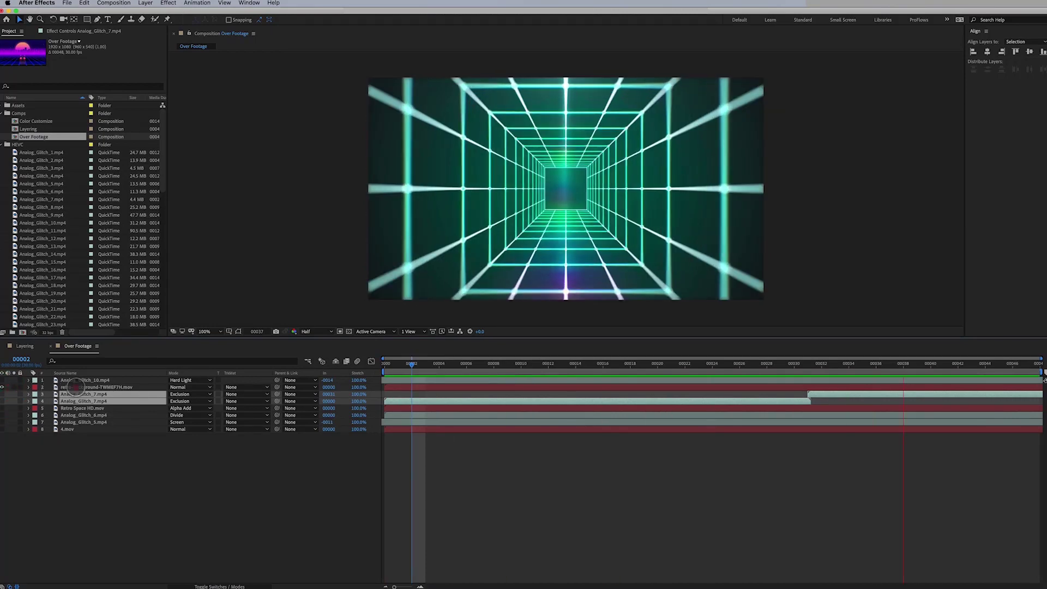
{"action": "left_click", "coordinate": [82, 387]}
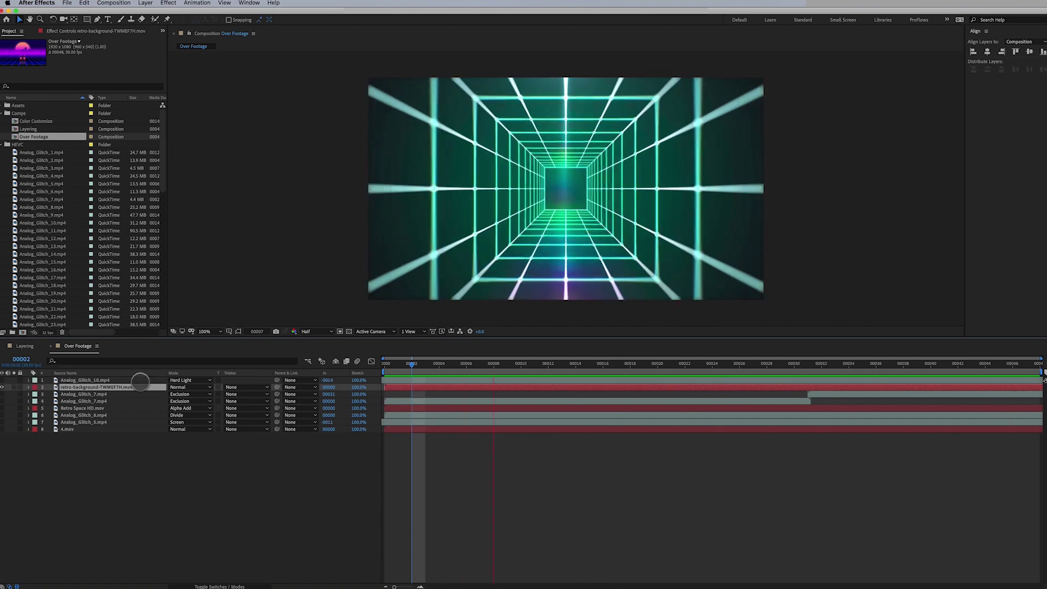
{"action": "left_click", "coordinate": [118, 380]}
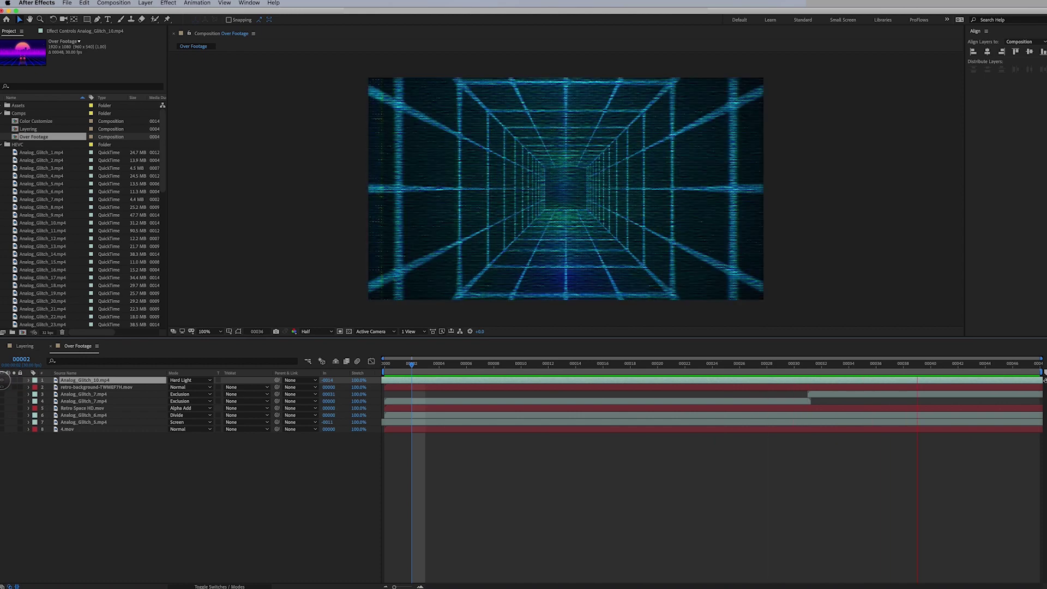
{"action": "left_click", "coordinate": [14, 380]}
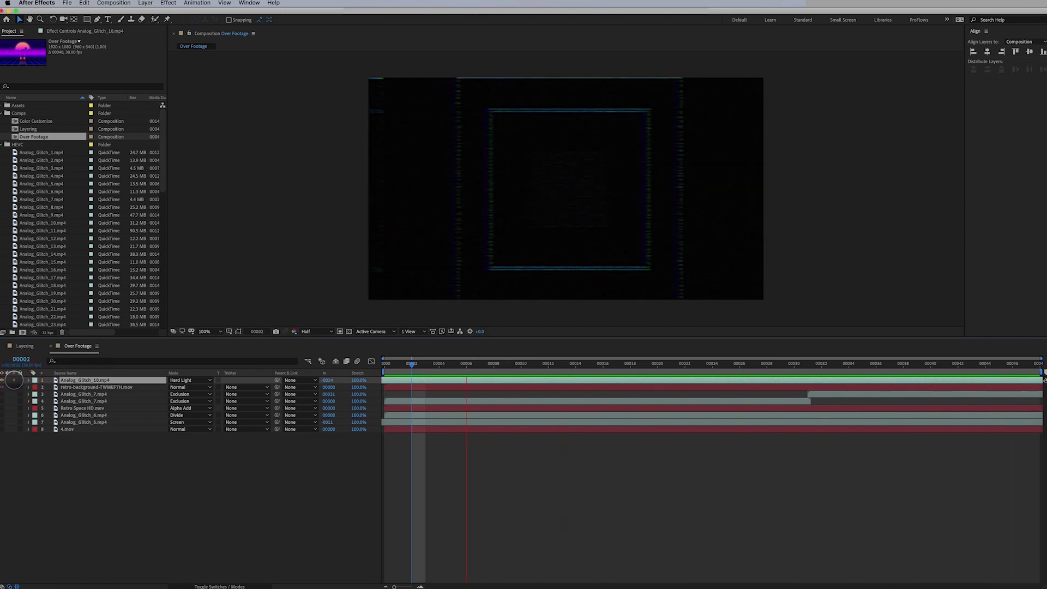
Scale the Analog_Glitch_10.mp4 layer to 50% over the retro background
{"action": "left_click", "coordinate": [101, 380]}
{"action": "key", "text": "s"}
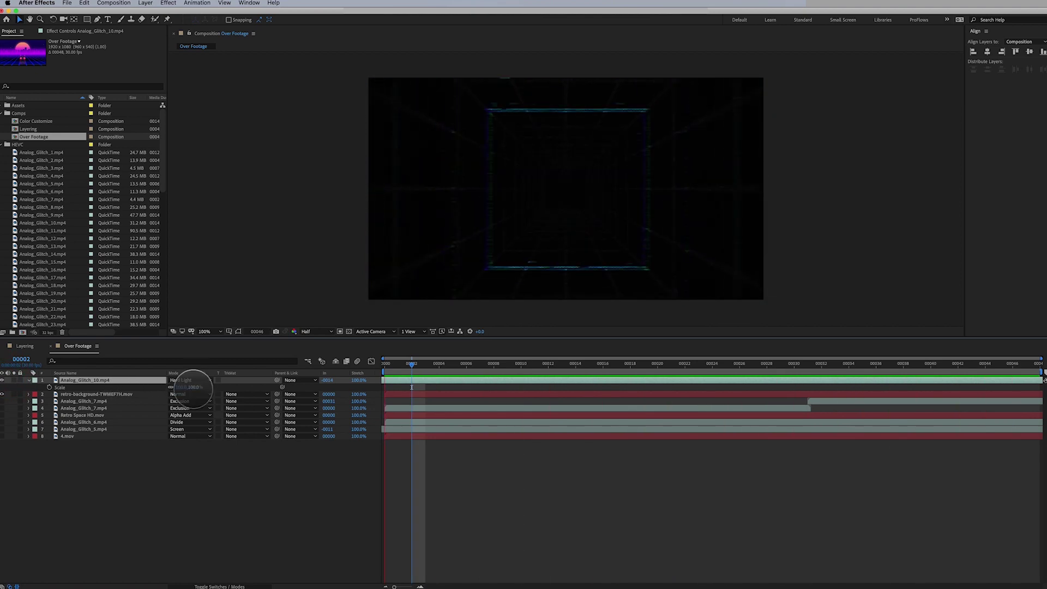
{"action": "left_click", "coordinate": [193, 387]}
{"action": "type", "text": "50"}
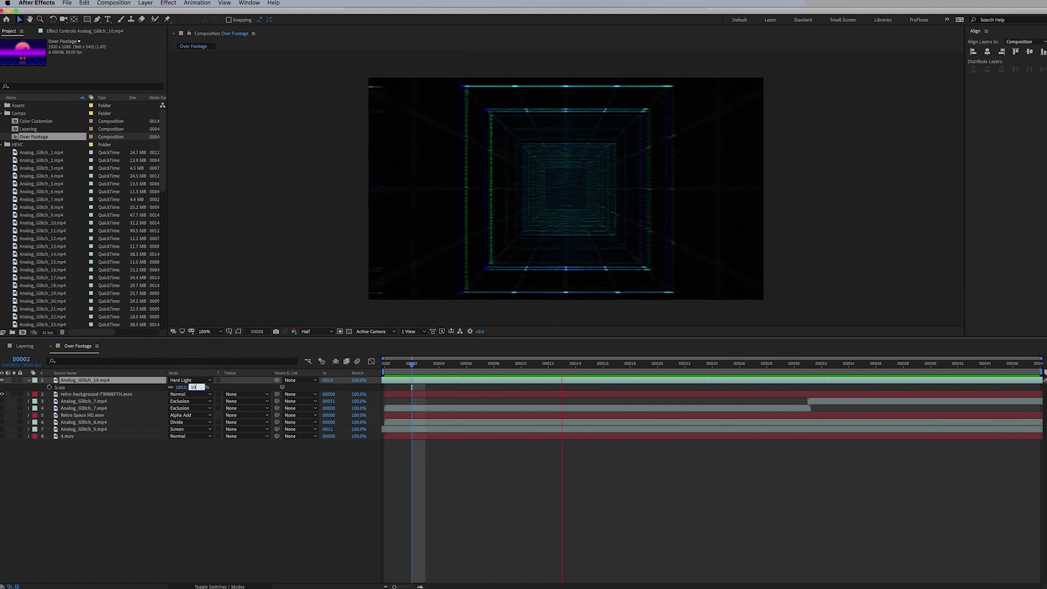
{"action": "key", "text": "Return"}
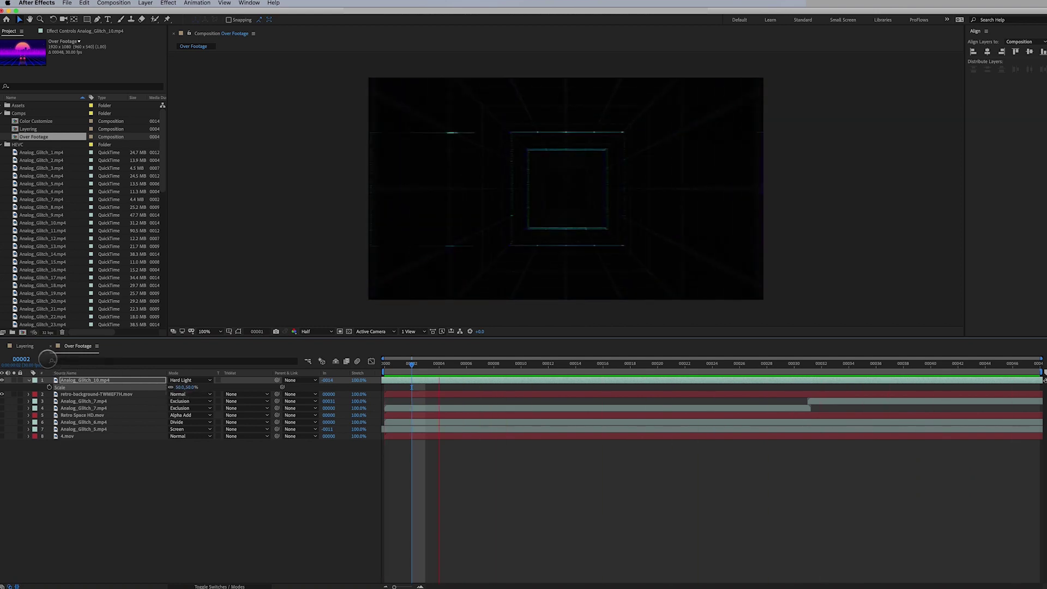
In the Layering composition, show Analog_Glitch_69.mp4 over Analog_Glitch_70.mp4, try Screen on it, and return its blending mode to Overlay
{"action": "left_click", "coordinate": [24, 346]}
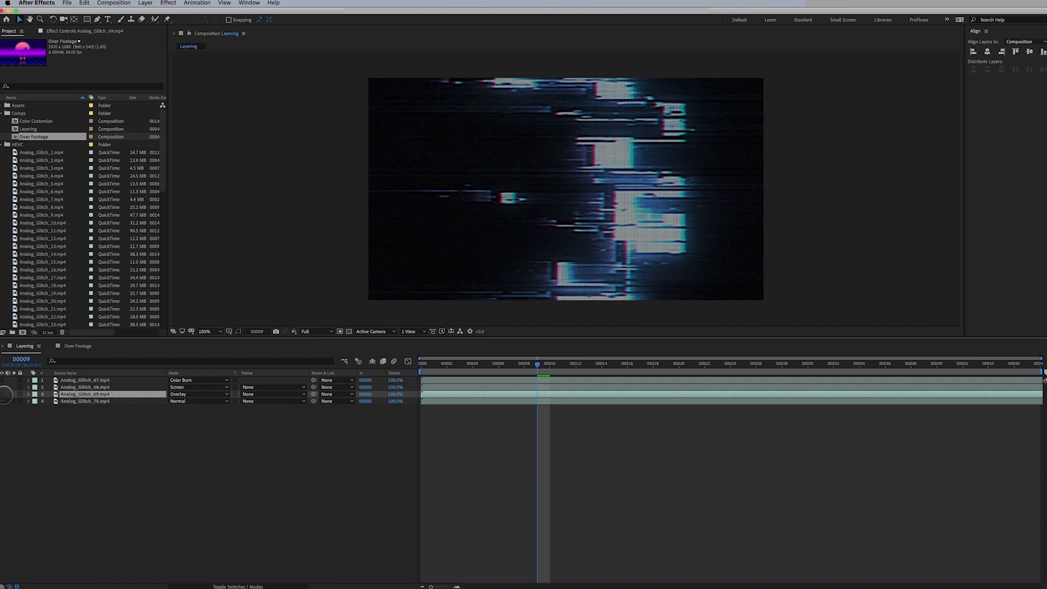
{"action": "left_click", "coordinate": [8, 394]}
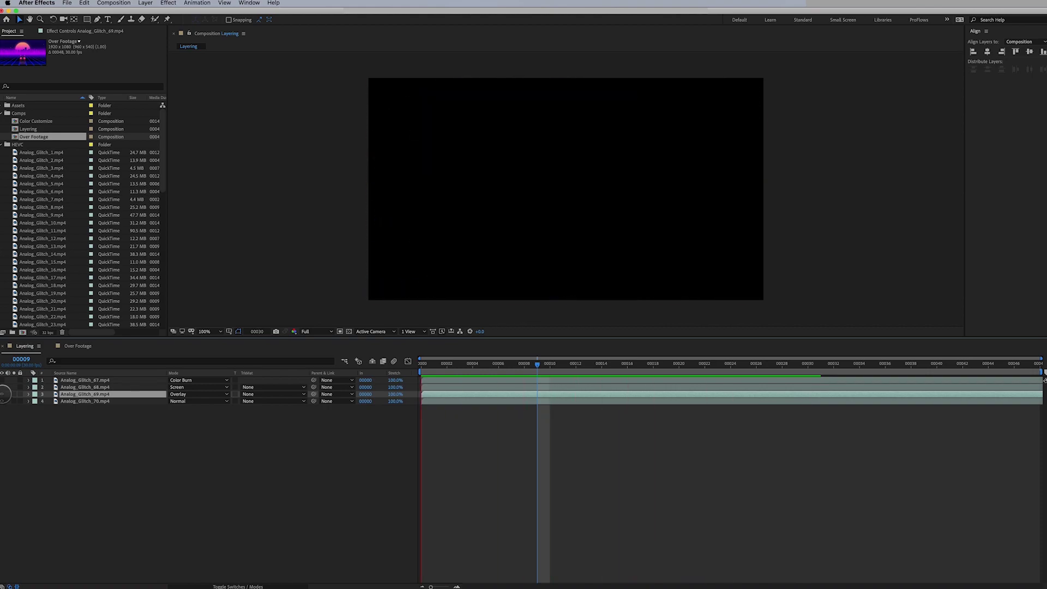
{"action": "left_click", "coordinate": [180, 394]}
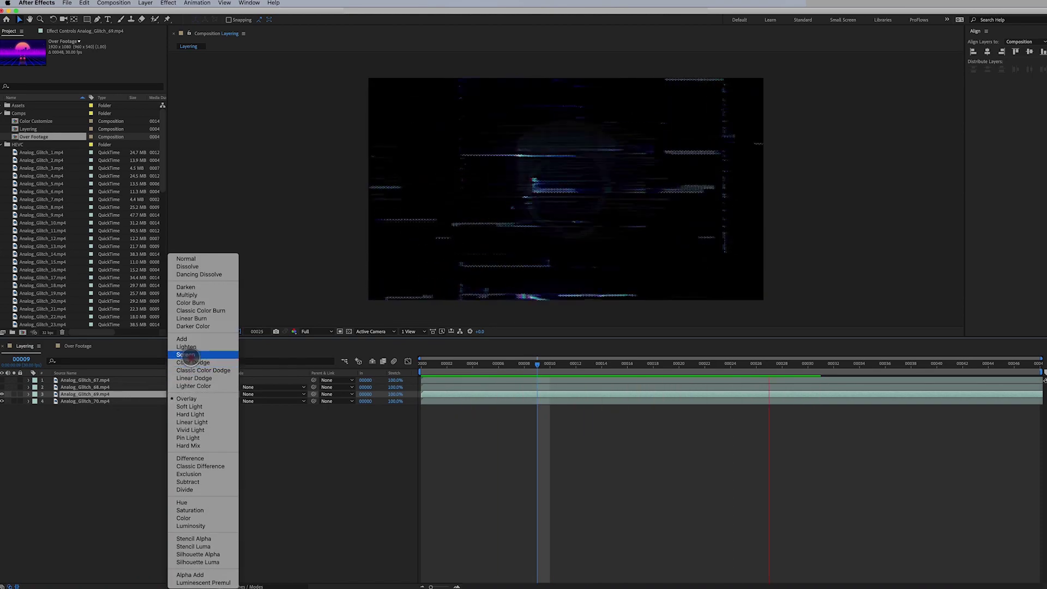
{"action": "left_click", "coordinate": [185, 355]}
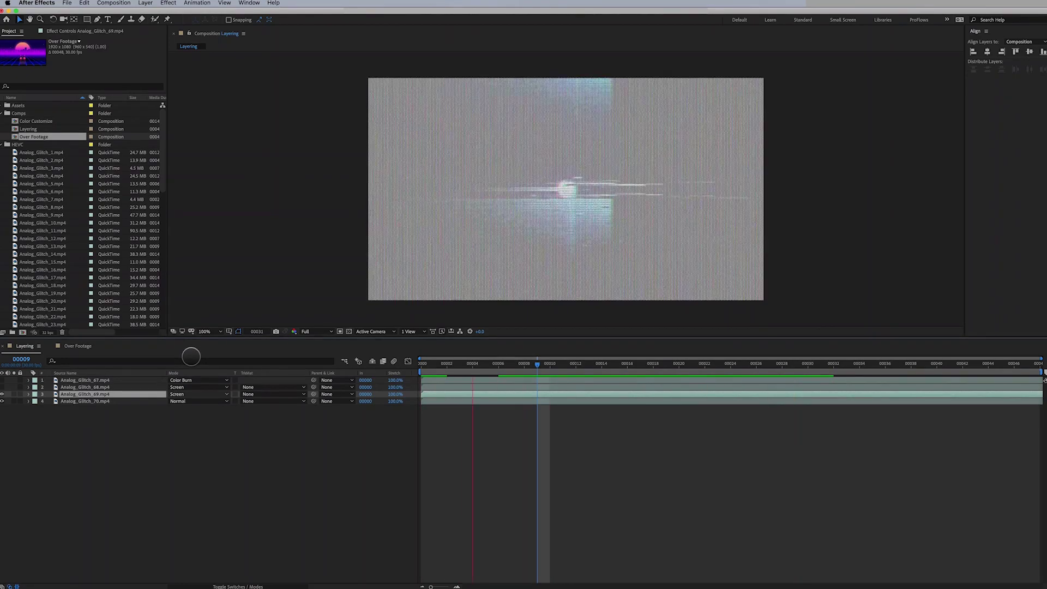
{"action": "left_click", "coordinate": [184, 394]}
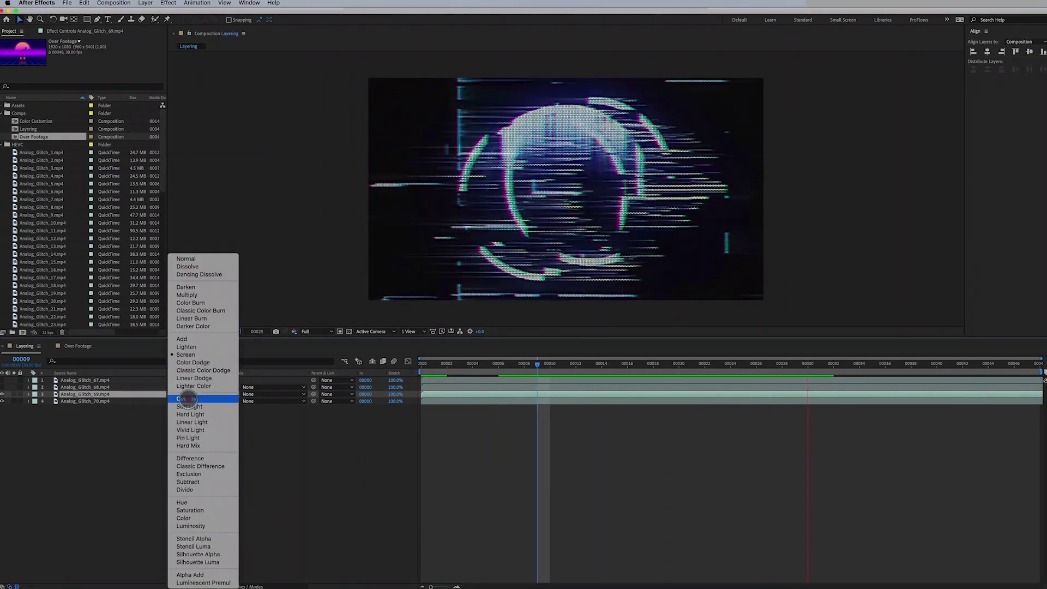
{"action": "left_click", "coordinate": [186, 399]}
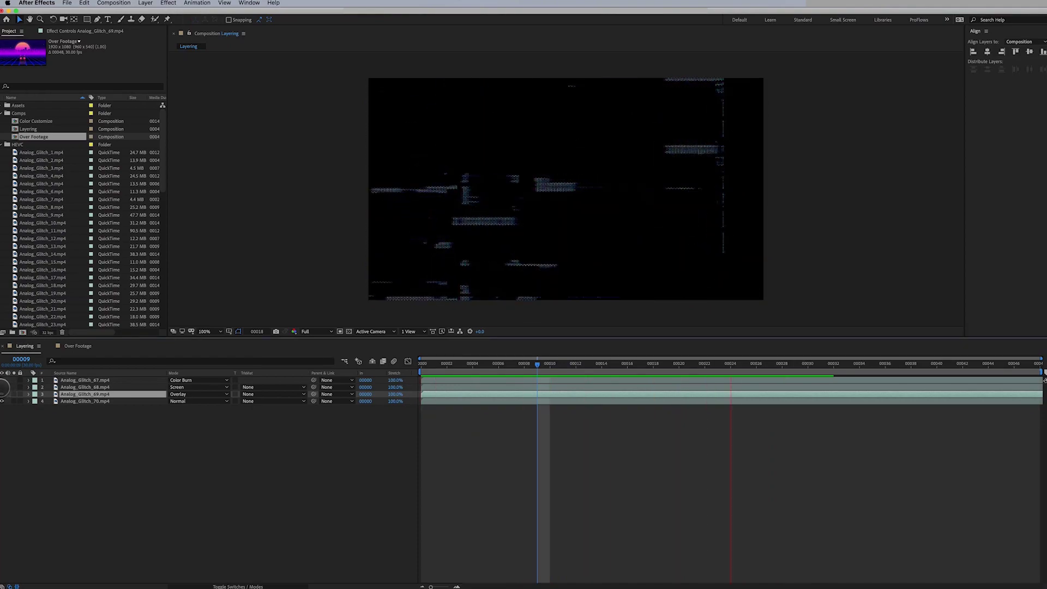
Show Analog_Glitch_68.mp4 over the other two clips, try Lighten on it, and return its blending mode to Screen
{"action": "left_click", "coordinate": [2, 387]}
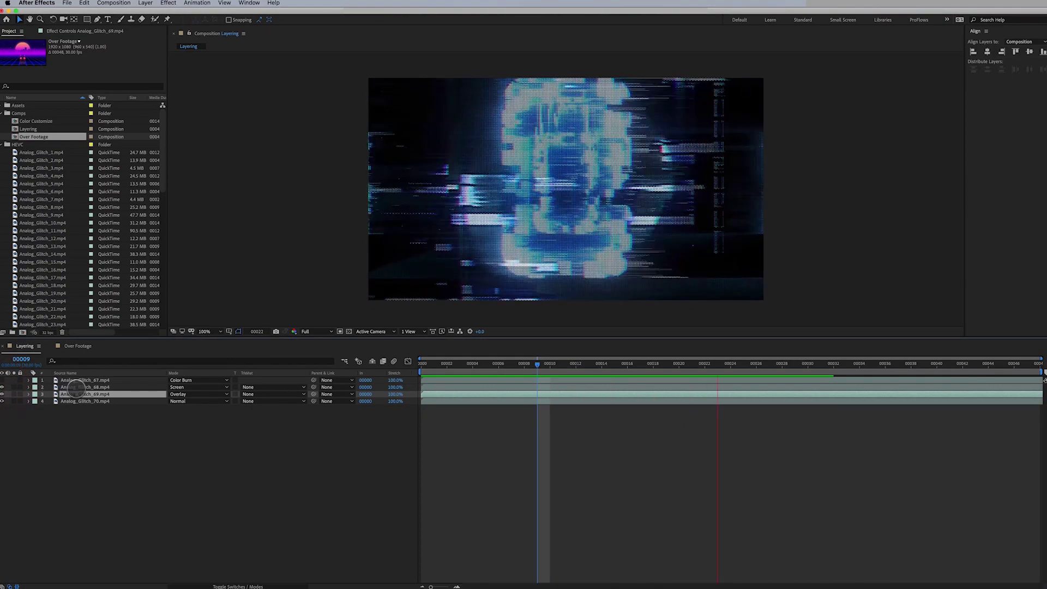
{"action": "left_click", "coordinate": [76, 387]}
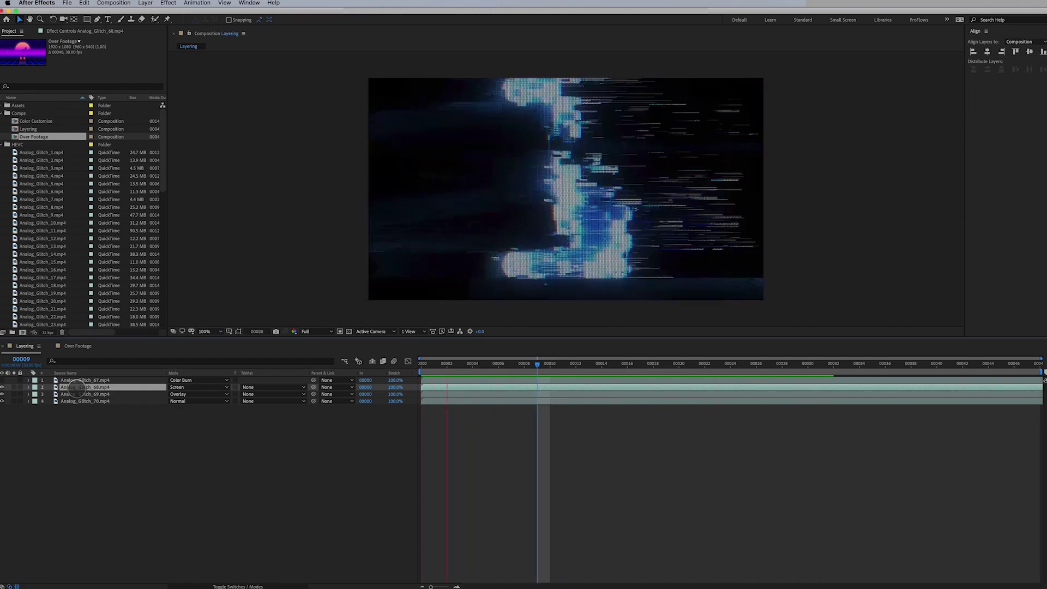
{"action": "left_click", "coordinate": [188, 387]}
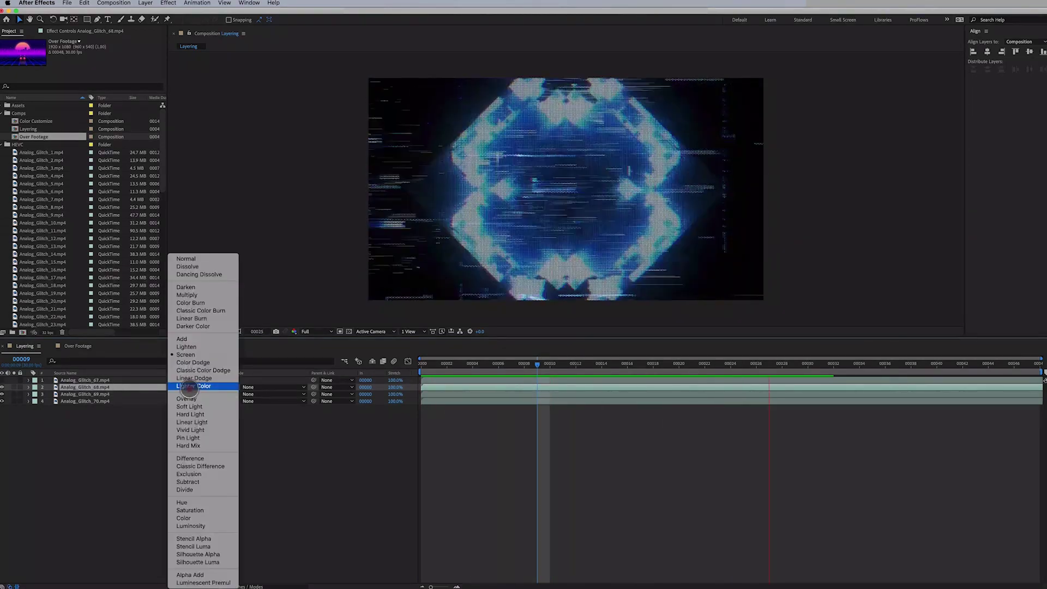
{"action": "left_click", "coordinate": [203, 346]}
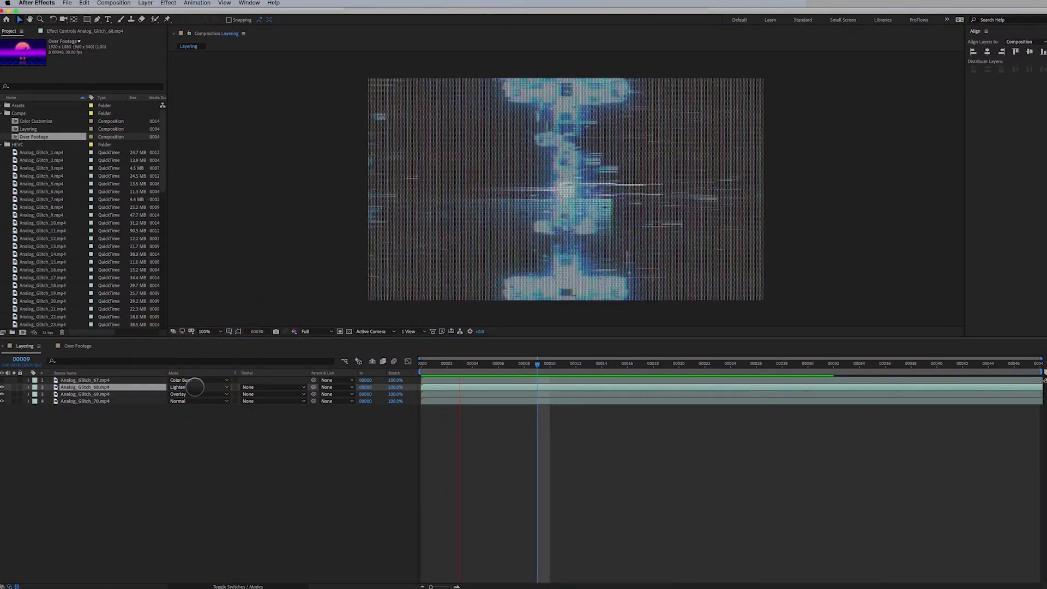
{"action": "left_click", "coordinate": [195, 387]}
{"action": "left_click", "coordinate": [200, 350]}
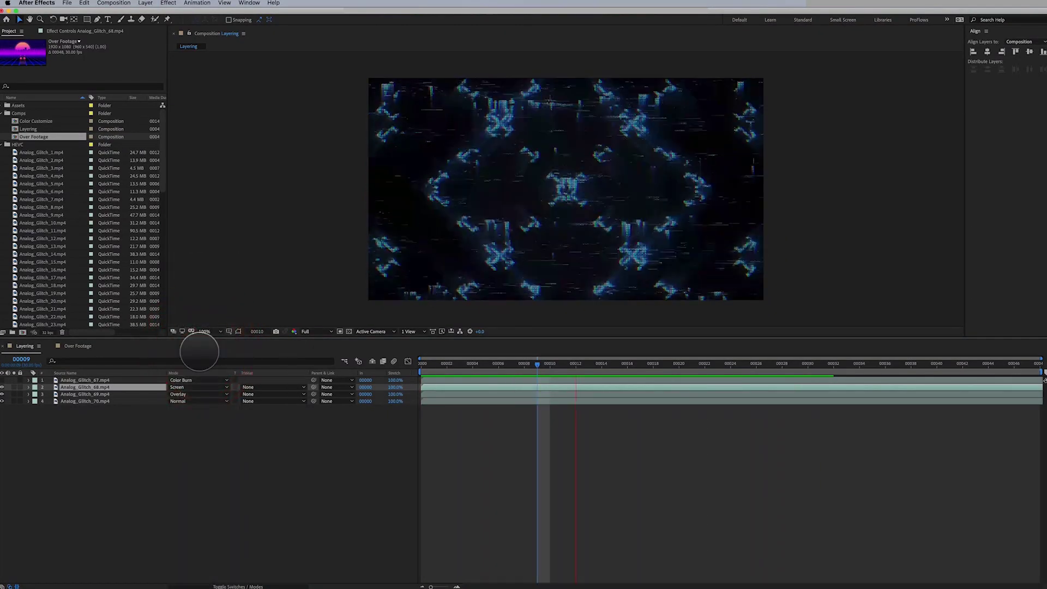
Try 50% opacity on the Analog_Glitch_68.mp4 layer and set it back to 100%
{"action": "key", "text": "t"}
{"action": "left_click", "coordinate": [174, 395]}
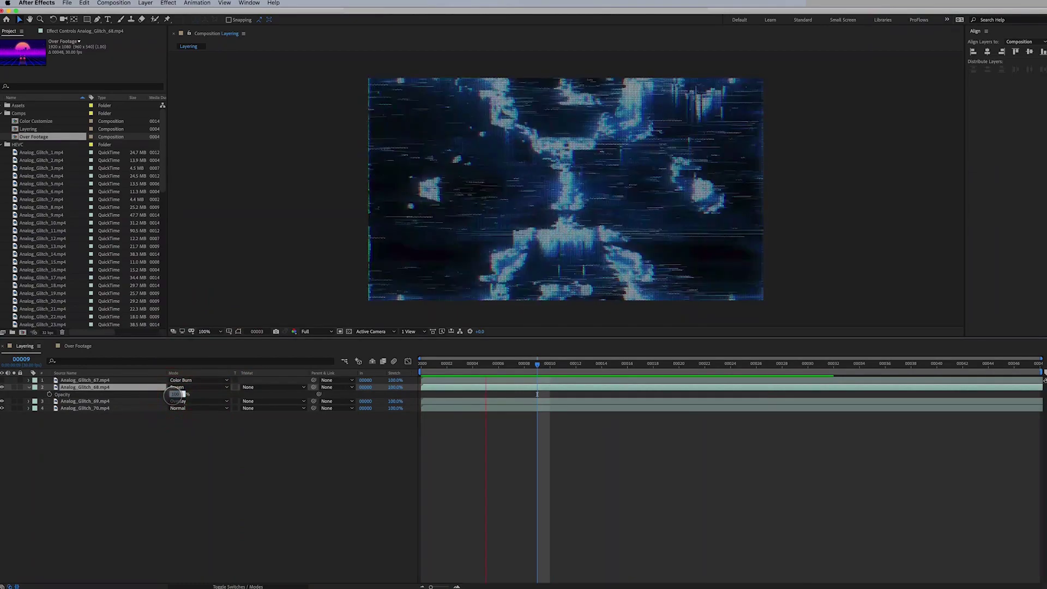
{"action": "type", "text": "50"}
{"action": "key", "text": "Return"}
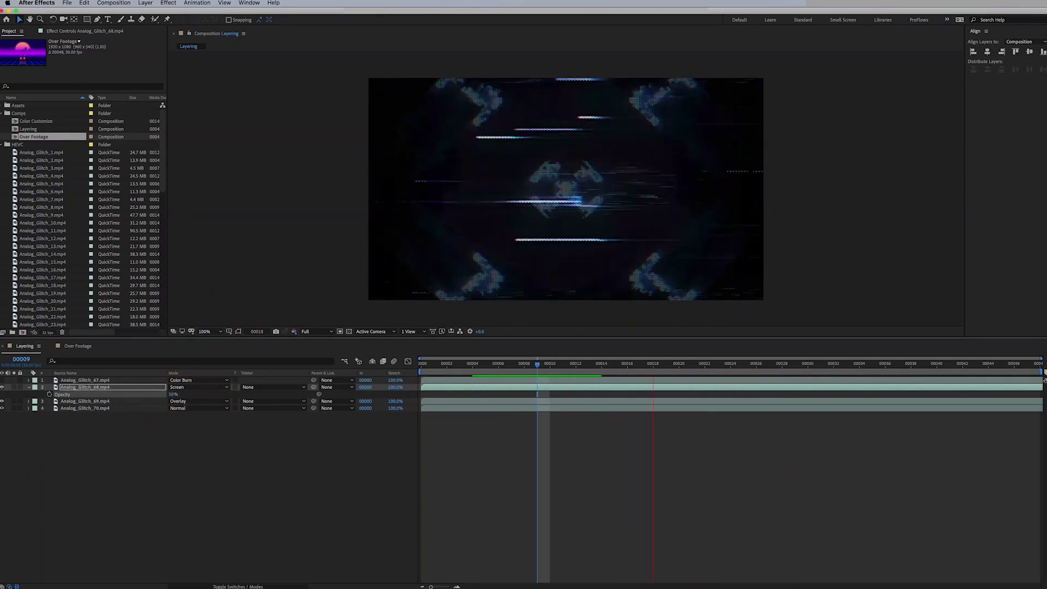
{"action": "left_click", "coordinate": [173, 394]}
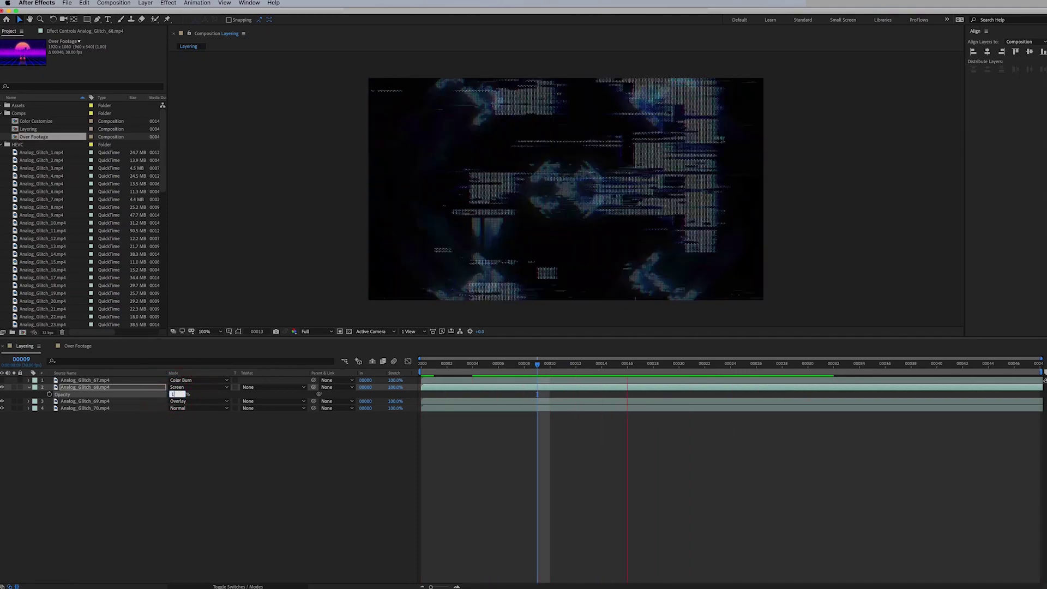
Set Analog_Glitch_68.mp4 to Overlay and Analog_Glitch_69.mp4 to Screen, and collapse the opened layer properties
{"action": "left_click", "coordinate": [177, 387]}
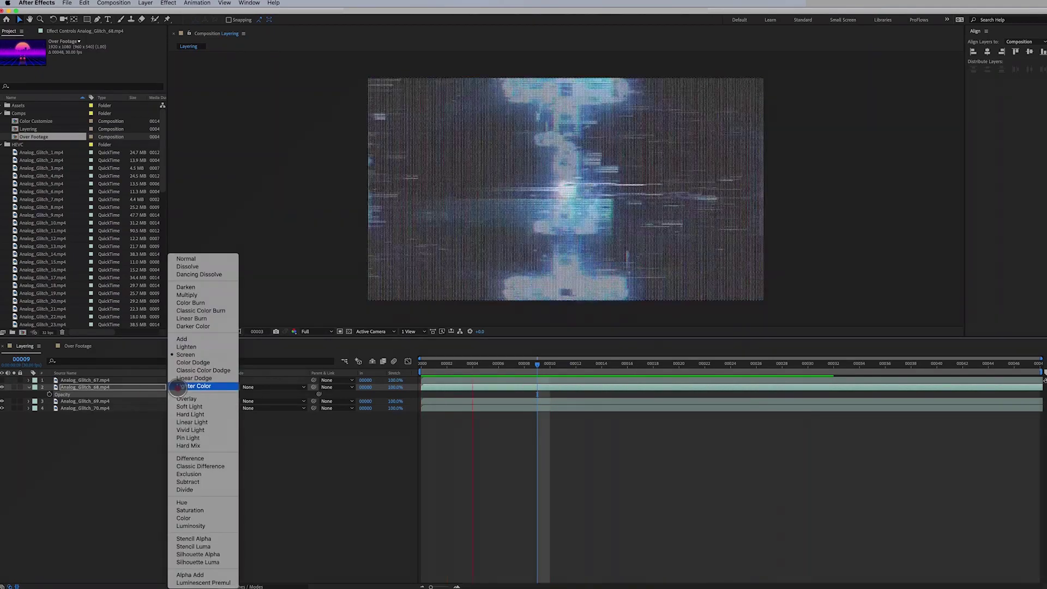
{"action": "left_click", "coordinate": [182, 398]}
{"action": "left_click", "coordinate": [182, 399]}
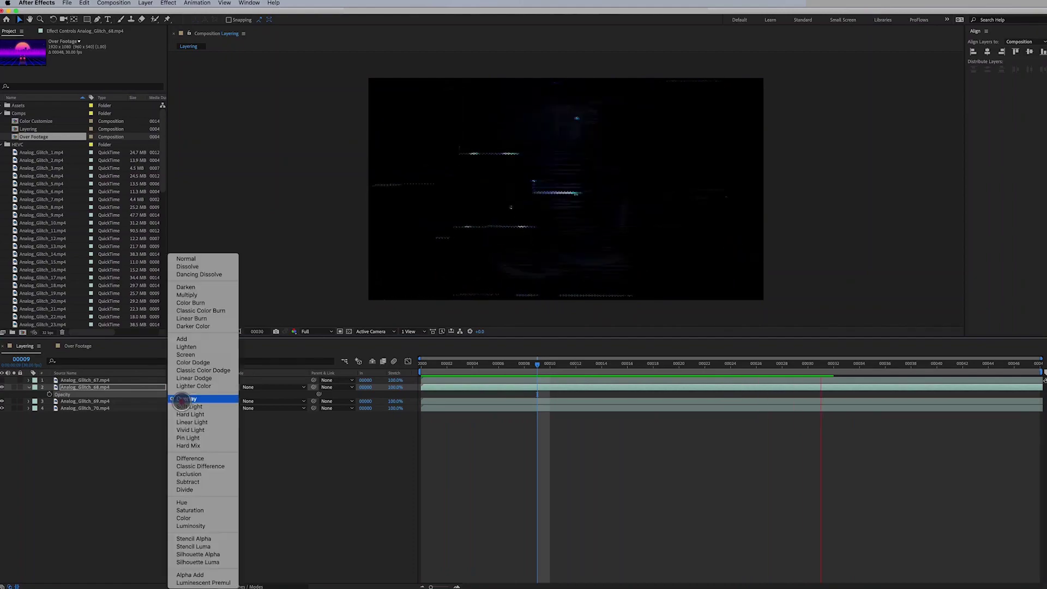
{"action": "left_click", "coordinate": [187, 355]}
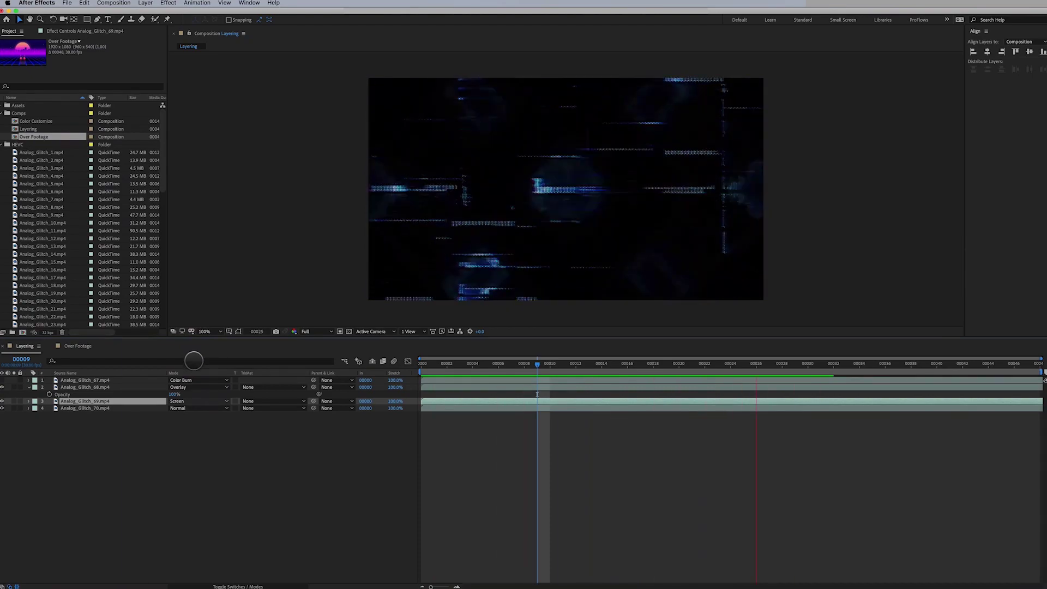
{"action": "left_click", "coordinate": [28, 387]}
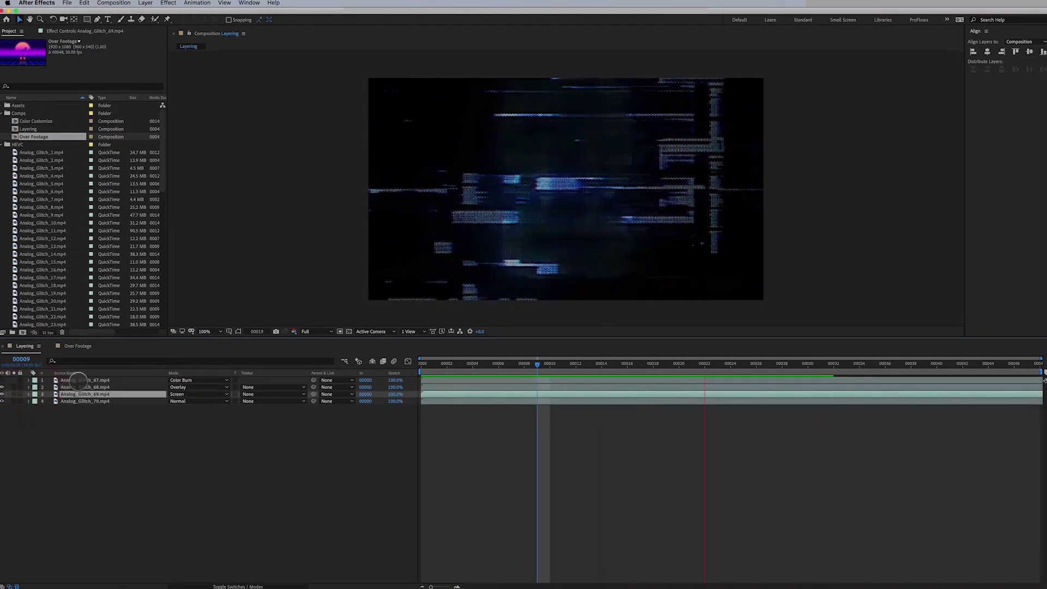
Show Analog_Glitch_67.mp4 on top, try Screen, Difference and Hard Light on it, and set its blending mode to Multiply
{"action": "left_click", "coordinate": [79, 381]}
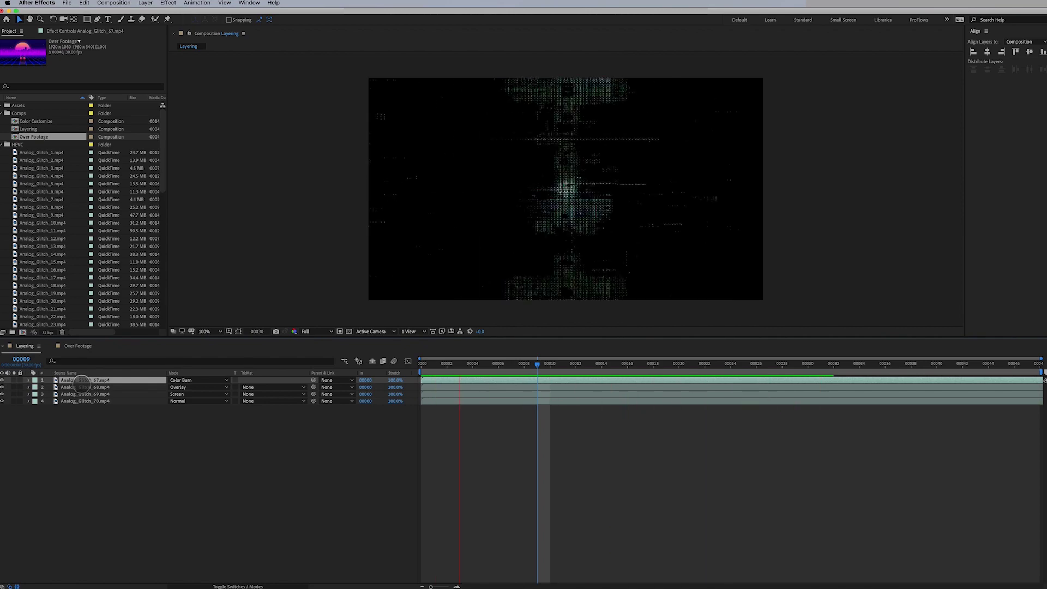
{"action": "left_click", "coordinate": [188, 380]}
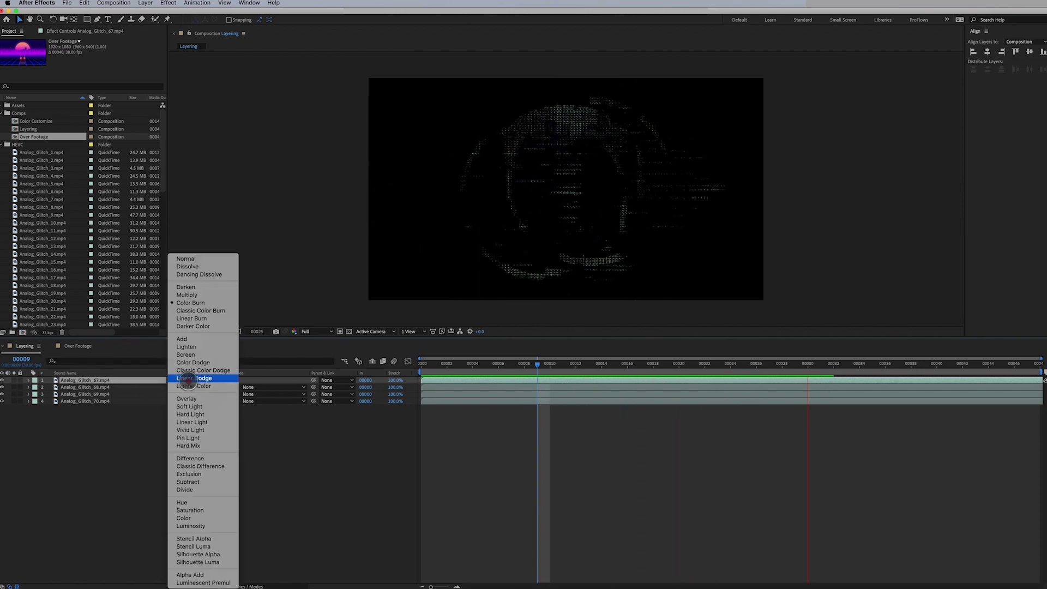
{"action": "left_click", "coordinate": [185, 354]}
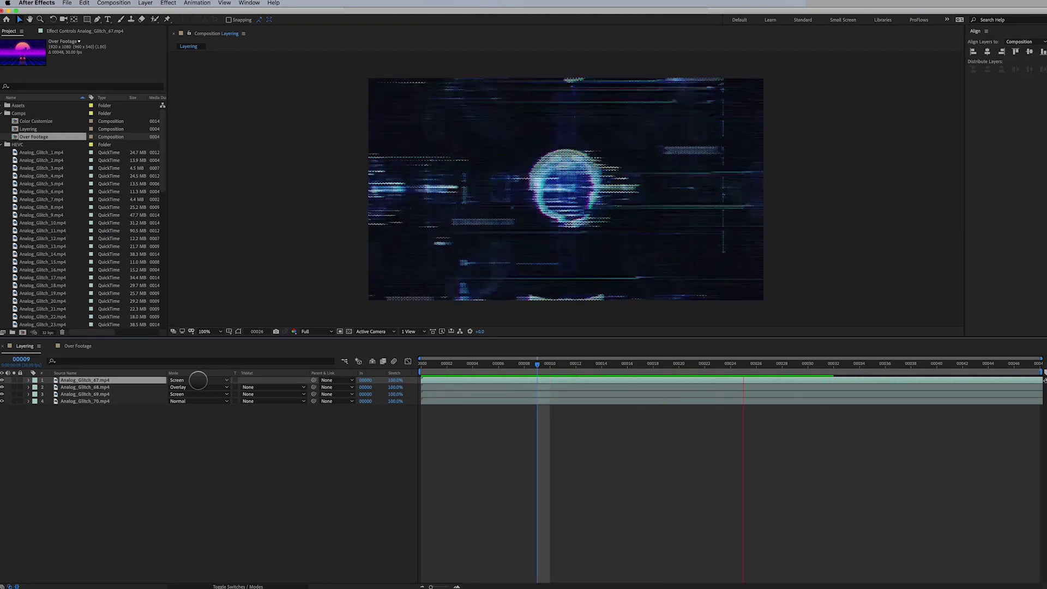
{"action": "left_click", "coordinate": [197, 381]}
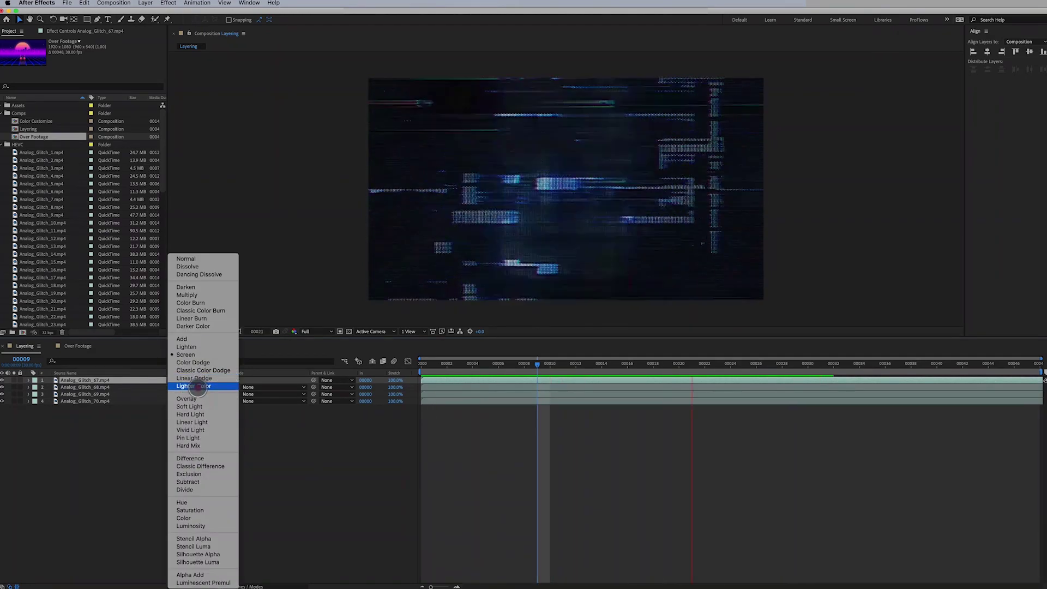
{"action": "left_click", "coordinate": [203, 458]}
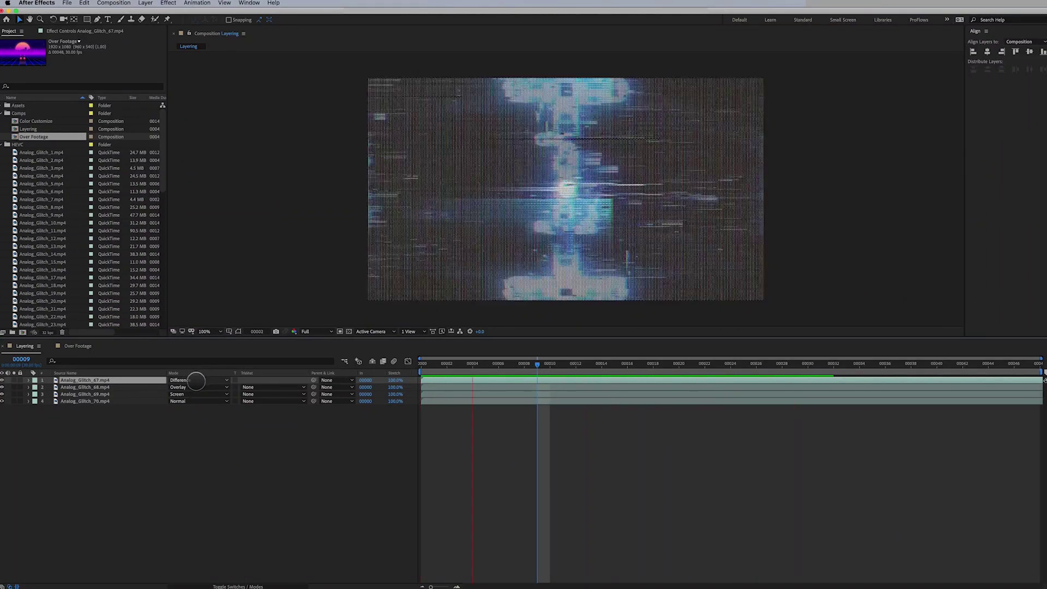
{"action": "left_click", "coordinate": [196, 381]}
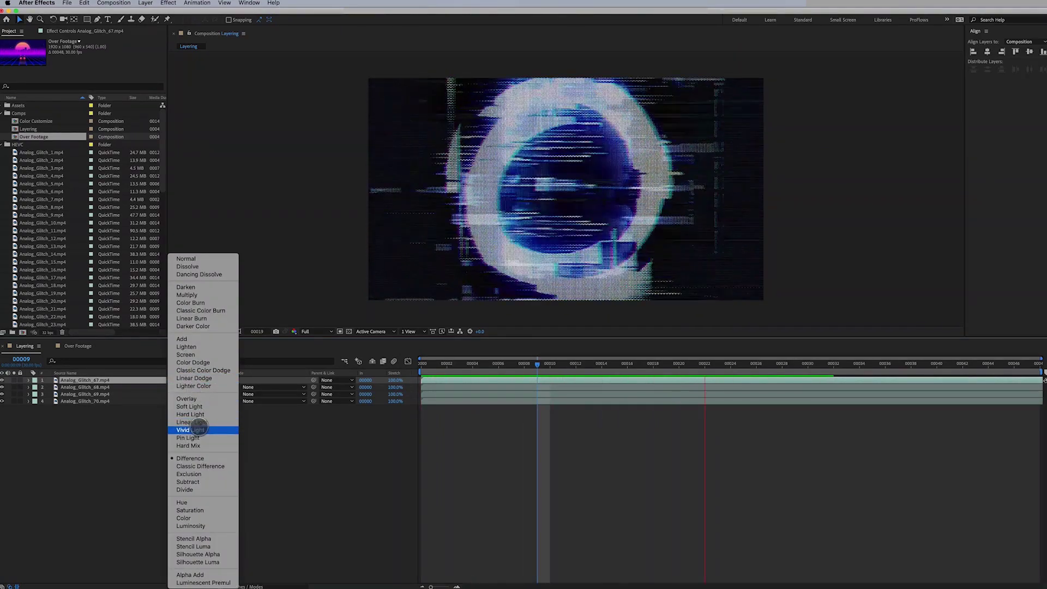
{"action": "left_click", "coordinate": [199, 416]}
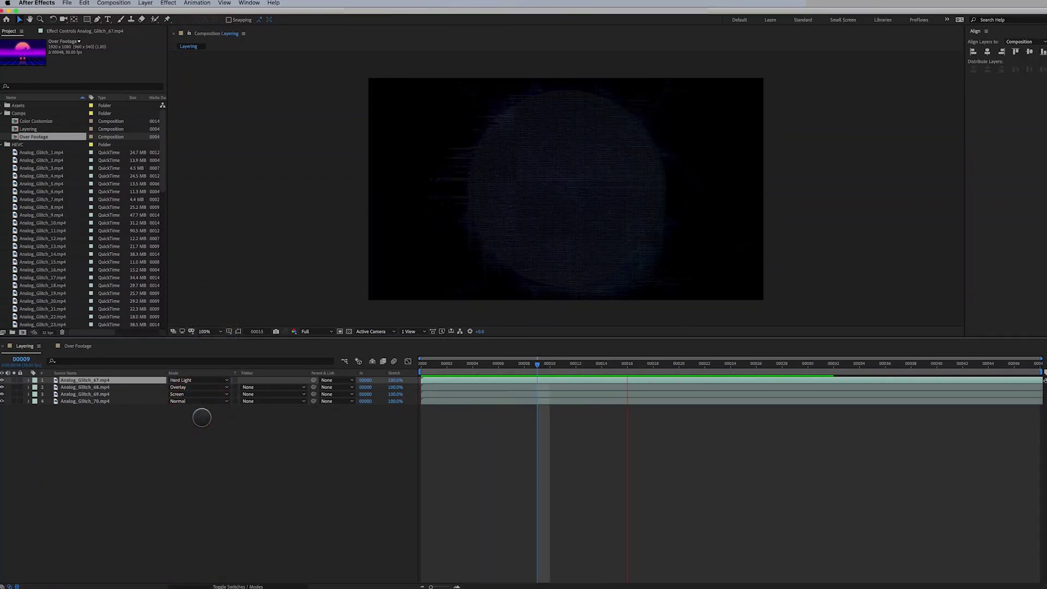
{"action": "left_click", "coordinate": [191, 381]}
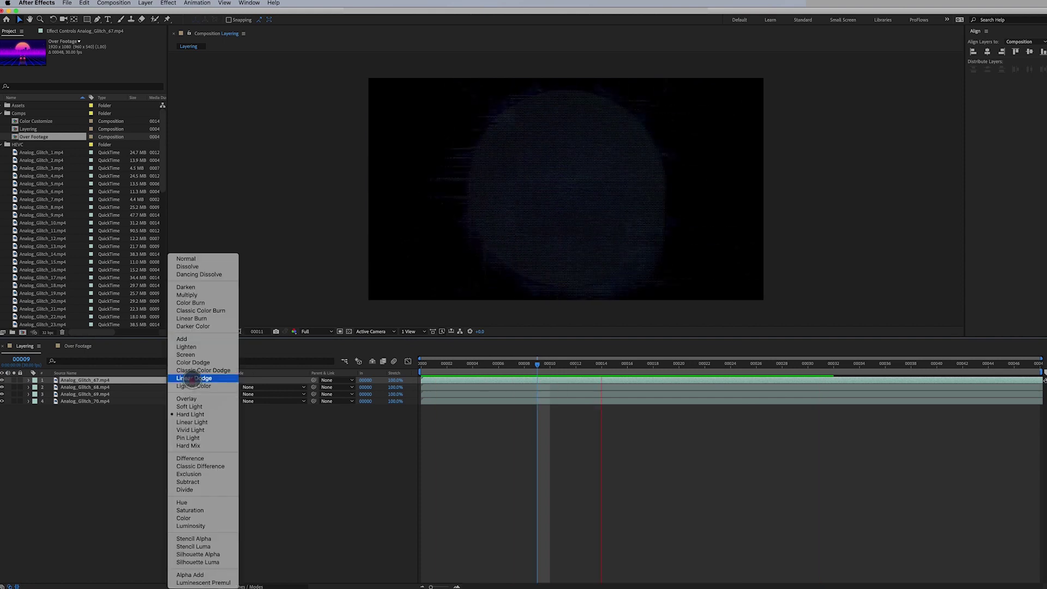
{"action": "left_click", "coordinate": [190, 295]}
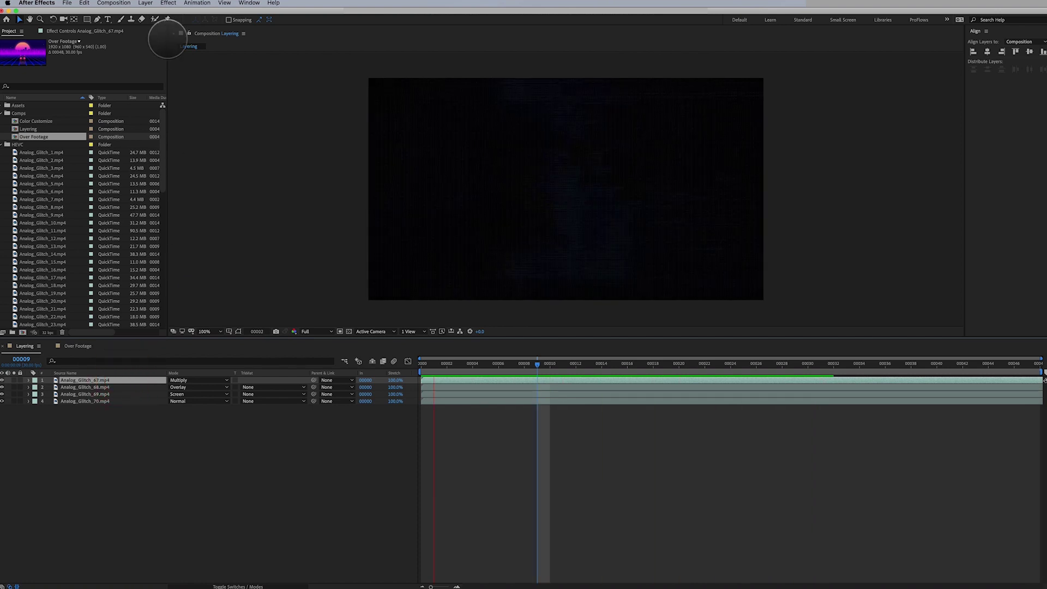
Apply the Invert effect to the Analog_Glitch_67.mp4 layer and stop the preview playback
{"action": "left_click", "coordinate": [168, 2]}
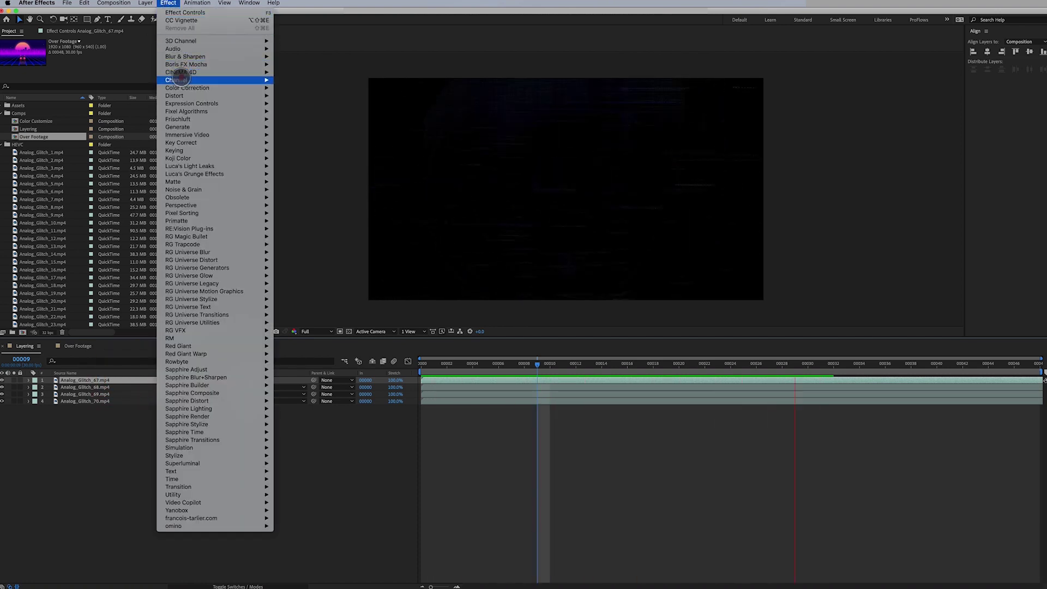
{"action": "mouse_move", "coordinate": [212, 80]}
{"action": "left_click", "coordinate": [287, 126]}
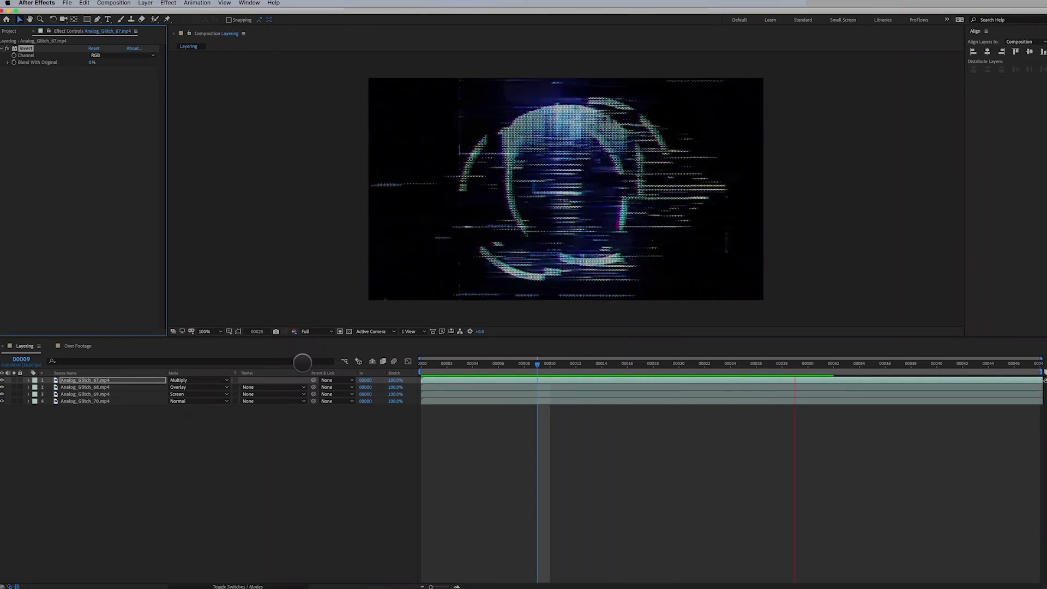
{"action": "key", "text": "space"}
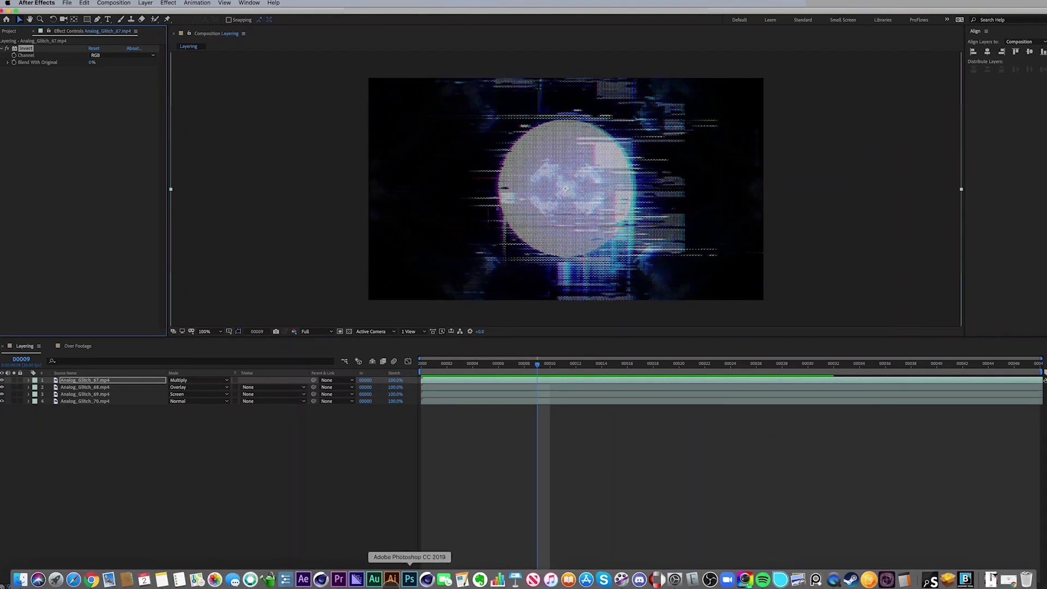
Switch to Premiere Pro and import the Analog_Glitch_Part_1 and Analog_Glitch_Part_2 folders from the HEVC folder
{"action": "left_click", "coordinate": [338, 580]}
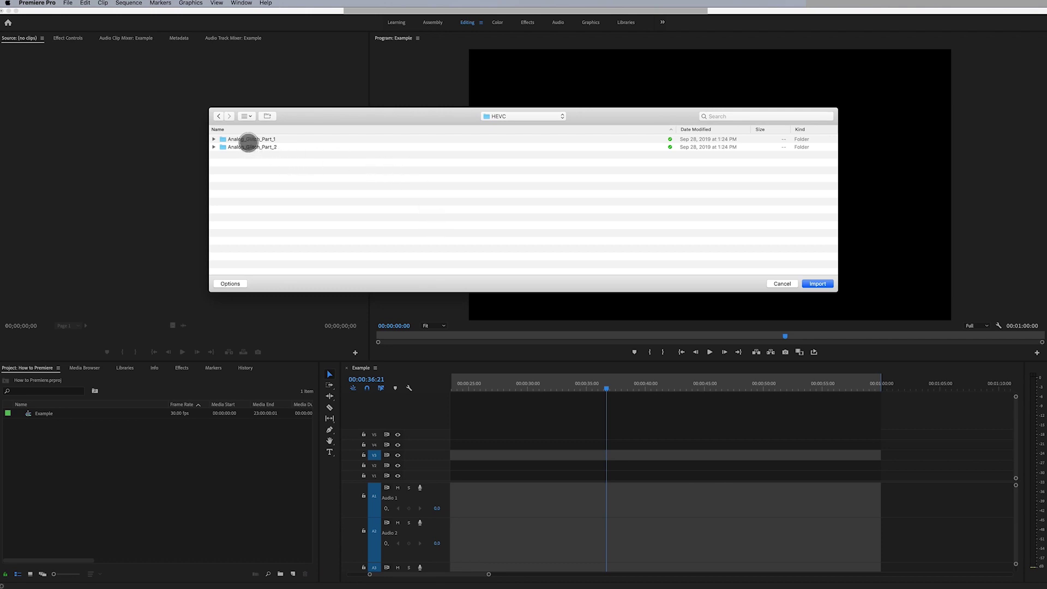
{"action": "left_click", "coordinate": [245, 139]}
{"action": "left_click", "coordinate": [245, 146], "text": "shift"}
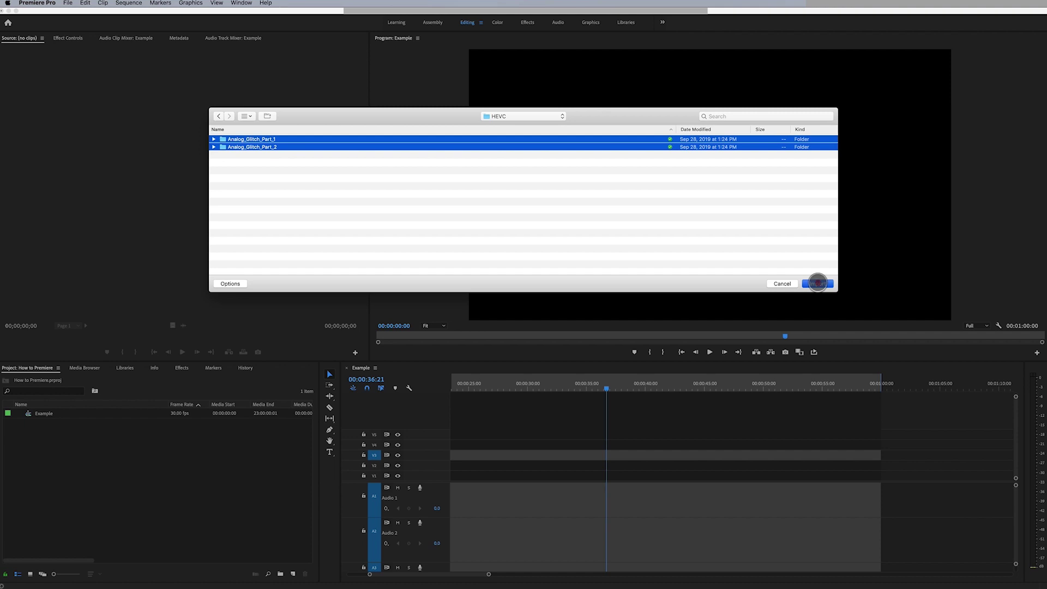
{"action": "left_click", "coordinate": [818, 283]}
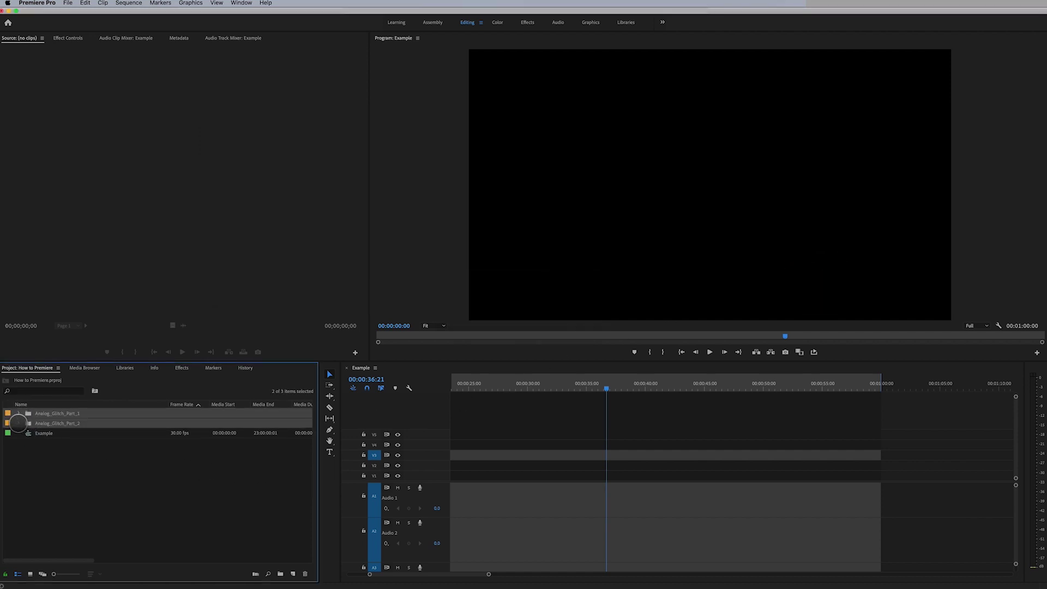
Expand the Analog_Glitch_Part_2 and Analog_Glitch_Part_1 bins and look through the imported glitch clips
{"action": "left_click", "coordinate": [27, 452]}
{"action": "left_click", "coordinate": [18, 423]}
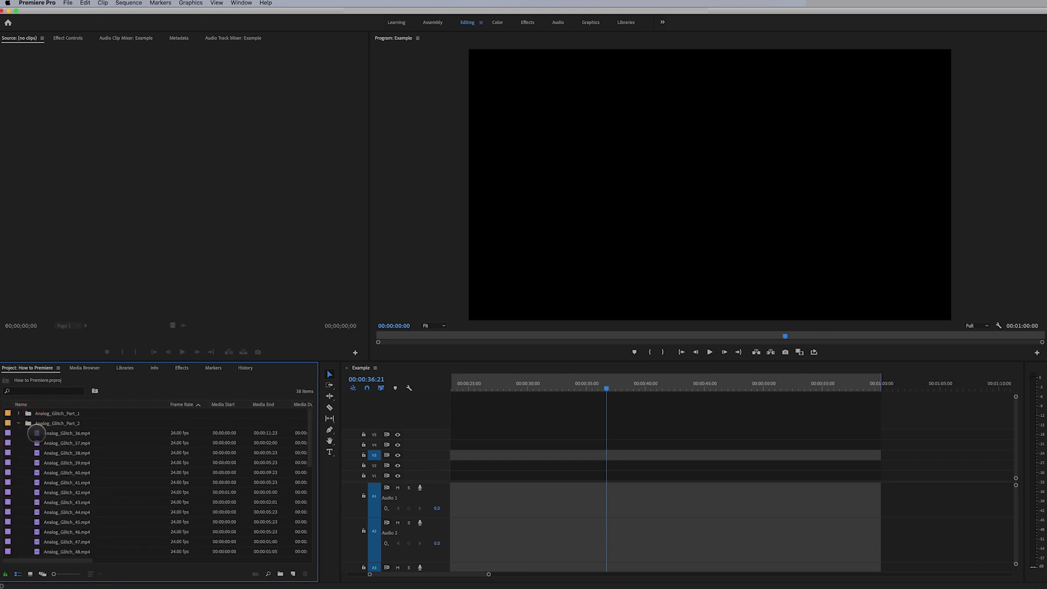
{"action": "scroll", "coordinate": [52, 436], "scroll_direction": "down", "scroll_amount": 8}
{"action": "scroll", "coordinate": [53, 436], "scroll_direction": "up", "scroll_amount": 10}
{"action": "left_click", "coordinate": [20, 413]}
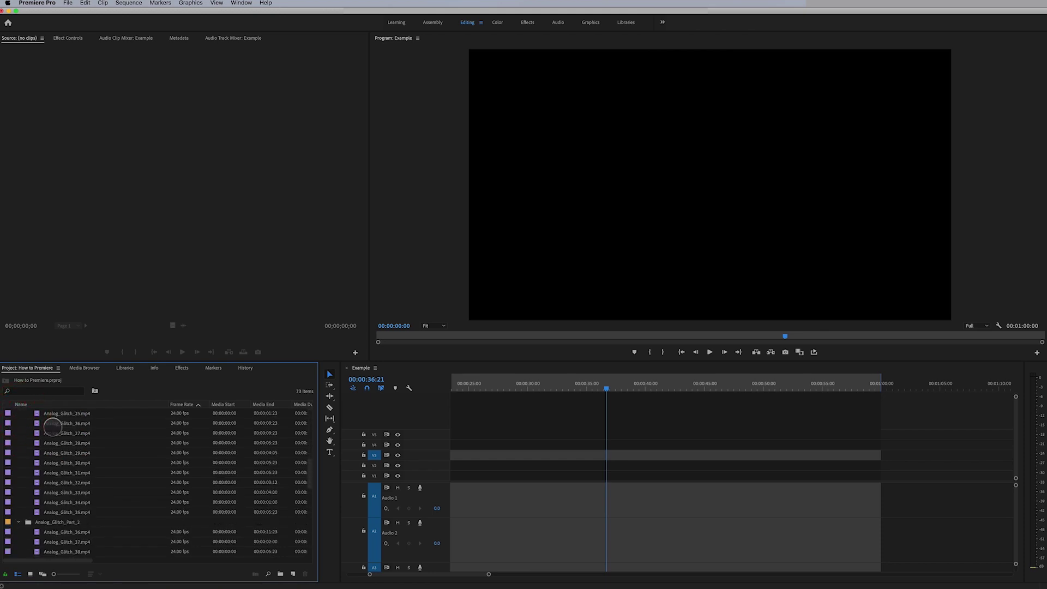
Place Analog_Glitch_3.mp4 on track V1 of the Example sequence and Analog_Glitch_4.mp4 above it on V2
{"action": "scroll", "coordinate": [52, 428], "scroll_direction": "up", "scroll_amount": 7}
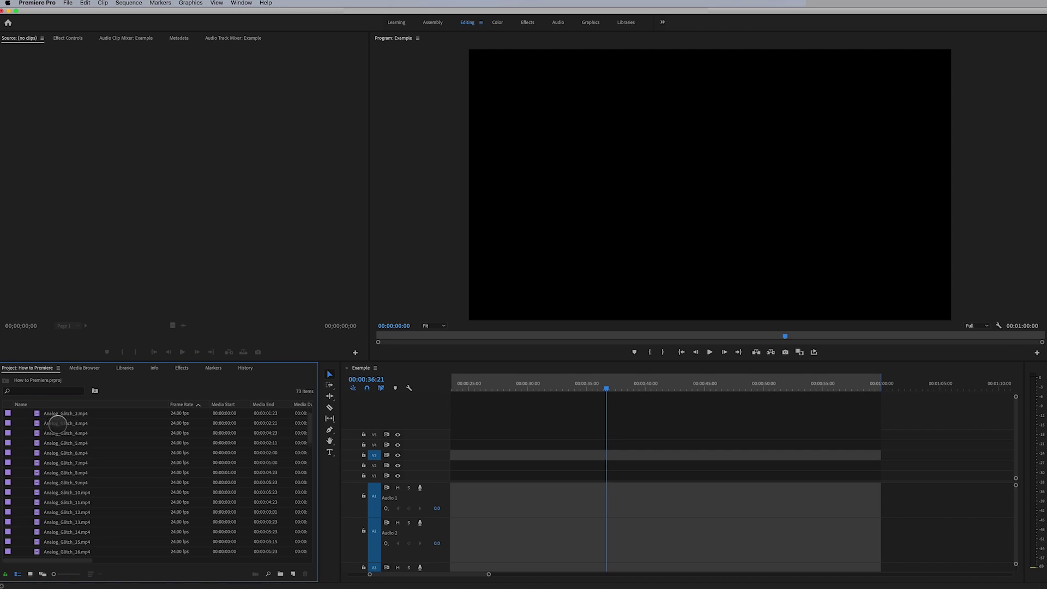
{"action": "left_click_drag", "start_coordinate": [56, 424], "coordinate": [593, 483]}
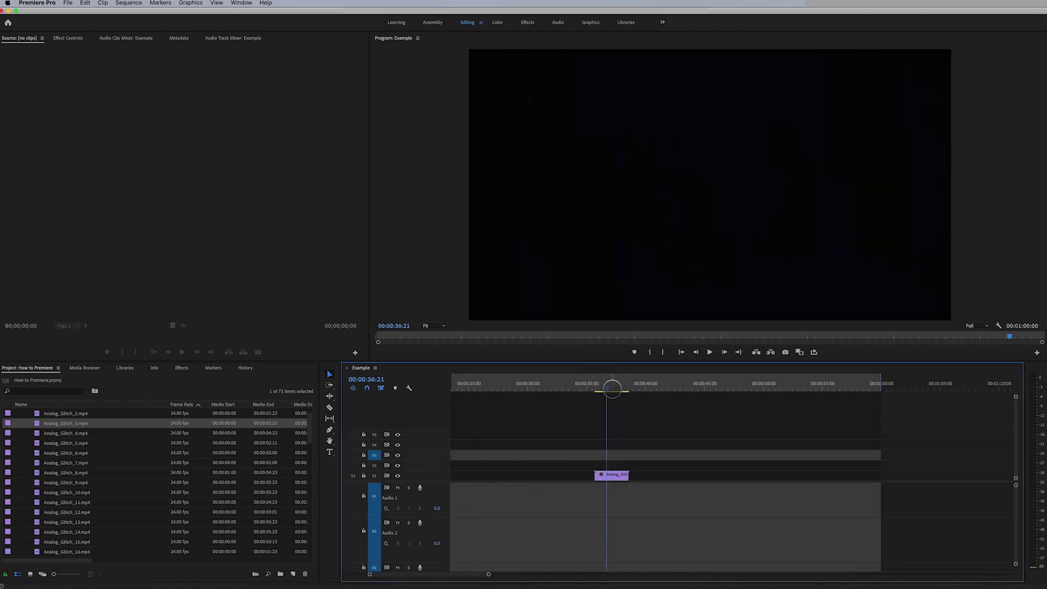
{"action": "left_click_drag", "start_coordinate": [613, 387], "coordinate": [615, 388]}
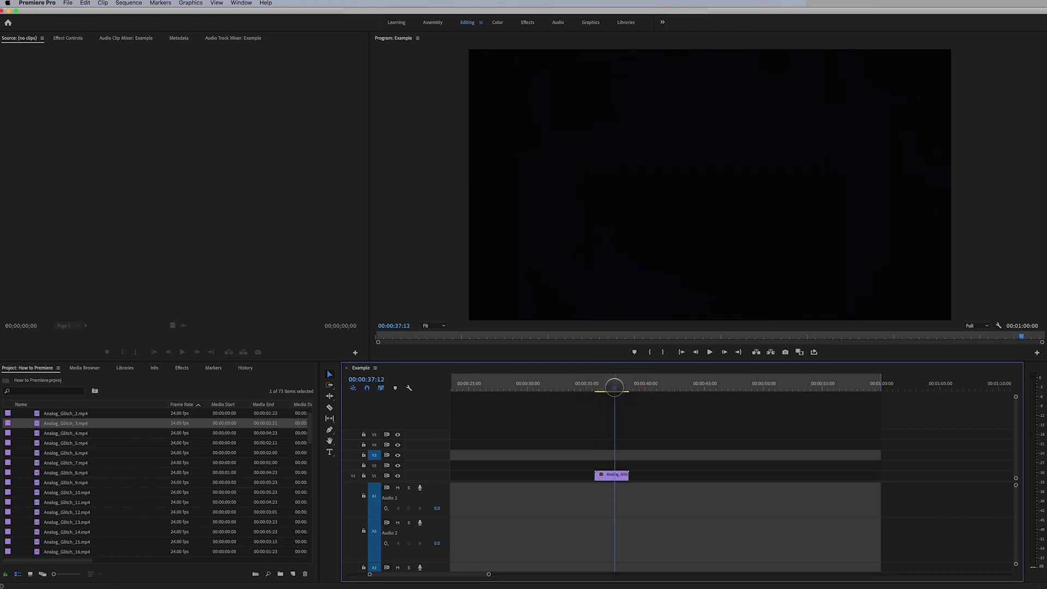
{"action": "left_click_drag", "start_coordinate": [67, 433], "coordinate": [586, 466]}
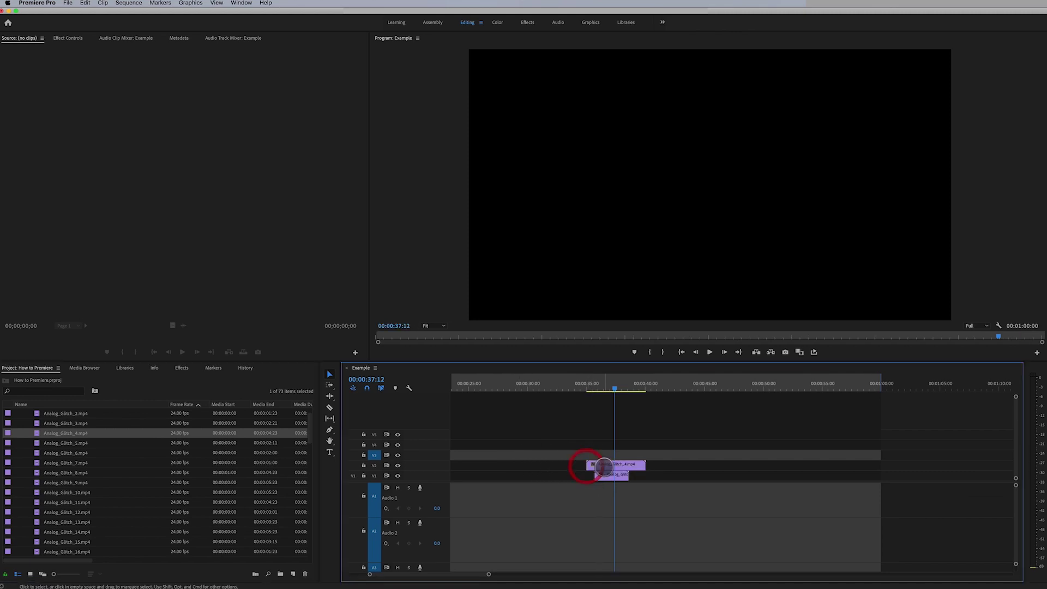
Set the blend mode of the Analog_Glitch_4.mp4 clip on V2 to Screen
{"action": "left_click", "coordinate": [607, 466]}
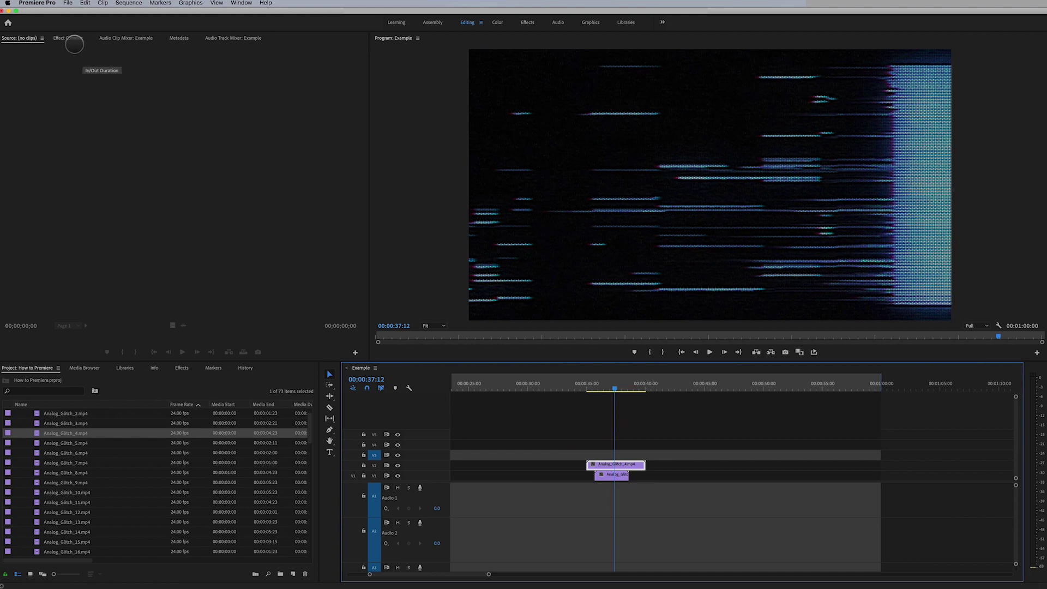
{"action": "left_click", "coordinate": [73, 38]}
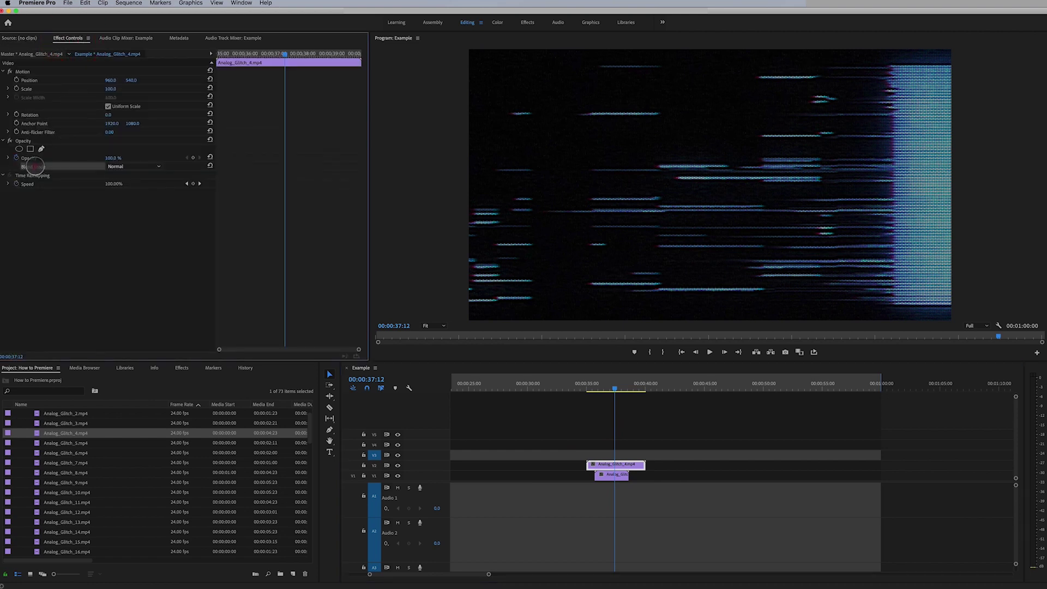
{"action": "left_click", "coordinate": [120, 167]}
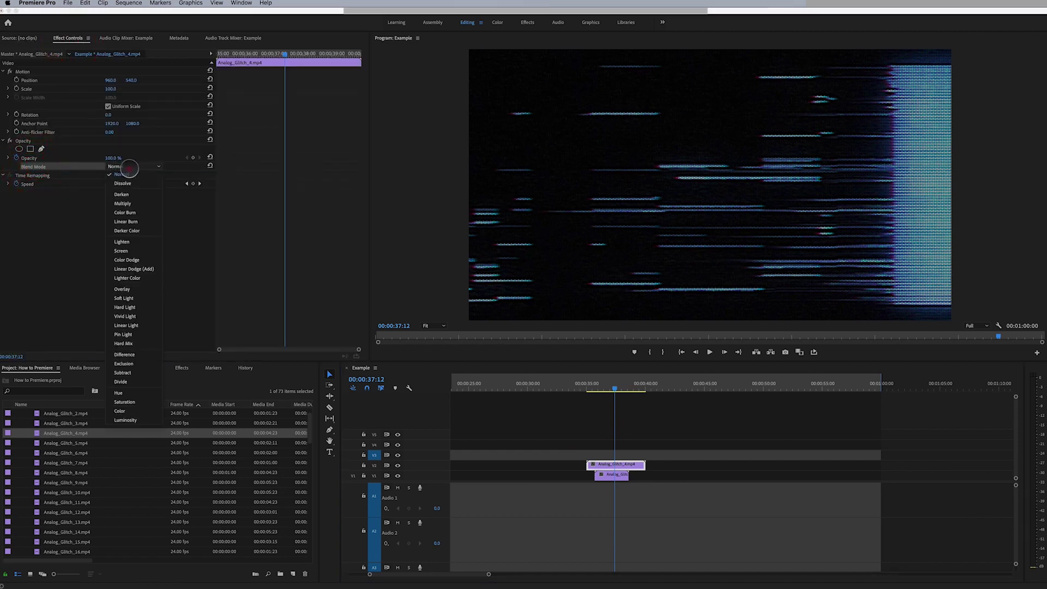
{"action": "left_click", "coordinate": [140, 248]}
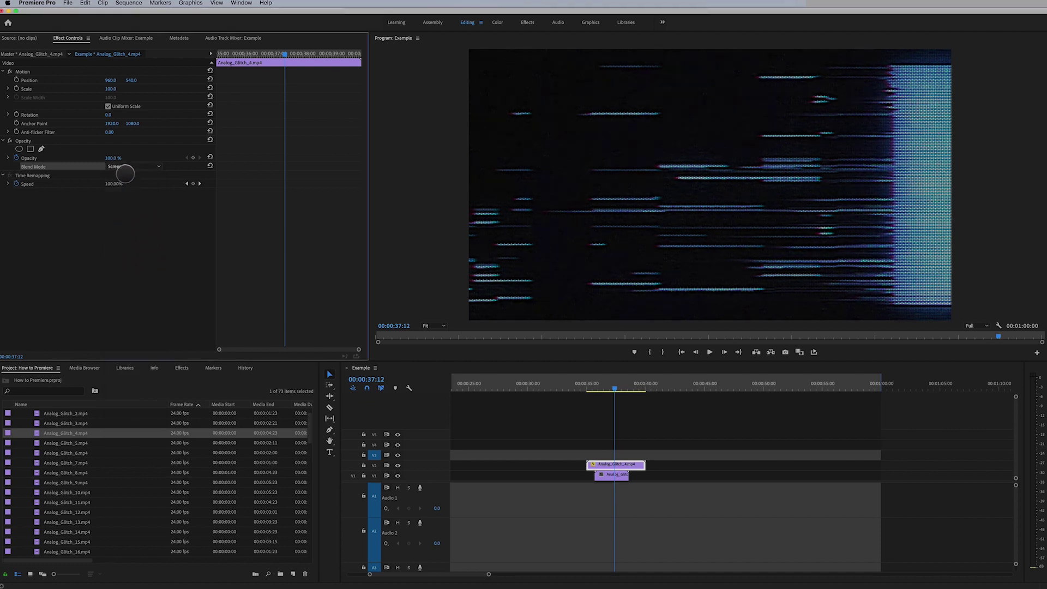
Mark In at 00:00:35:01 and Out at 00:00:40:01 around the stacked glitch clips and turn on loop playback
{"action": "key", "text": "Left"}
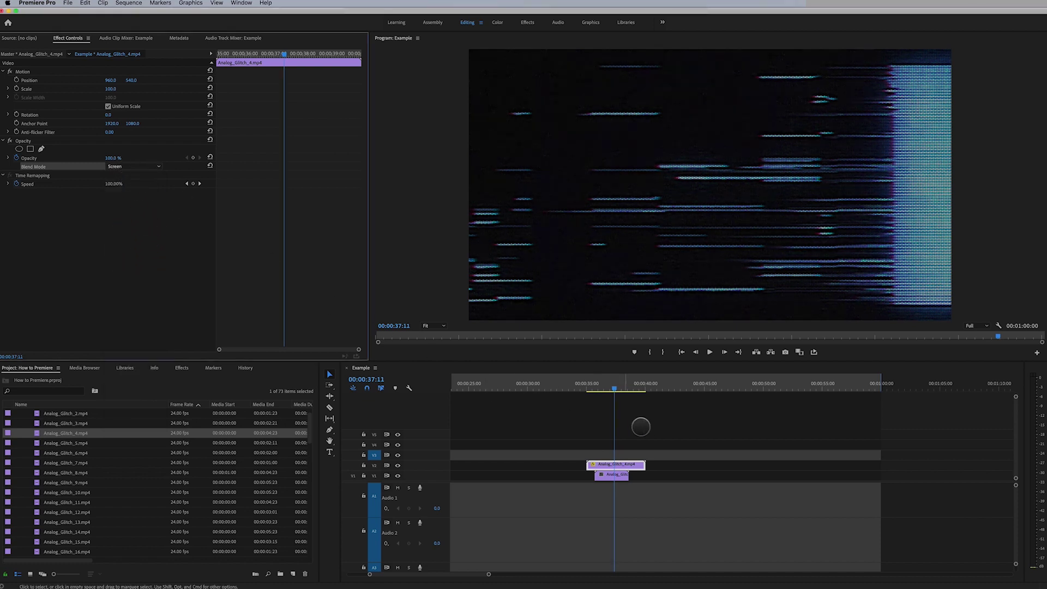
{"action": "left_click", "coordinate": [587, 389]}
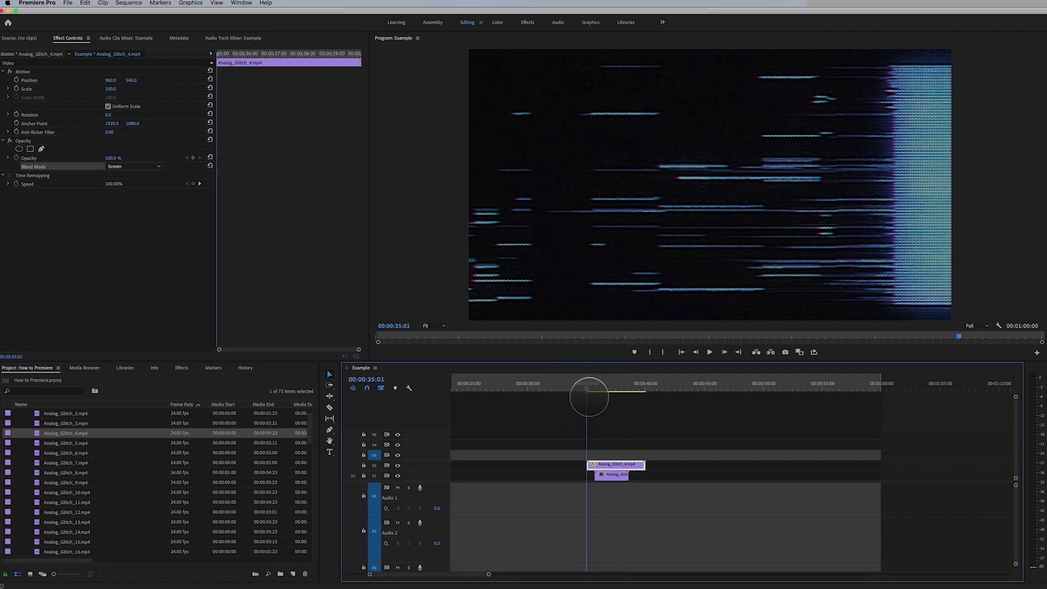
{"action": "key", "text": "i"}
{"action": "left_click_drag", "start_coordinate": [612, 387], "coordinate": [649, 390]}
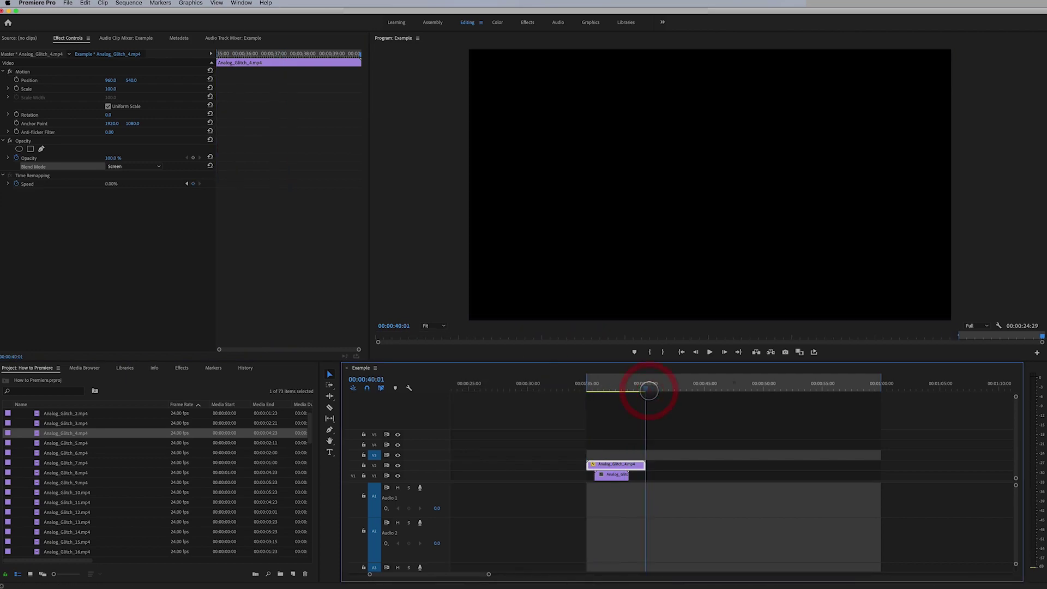
{"action": "key", "text": "o"}
{"action": "left_click", "coordinate": [618, 388]}
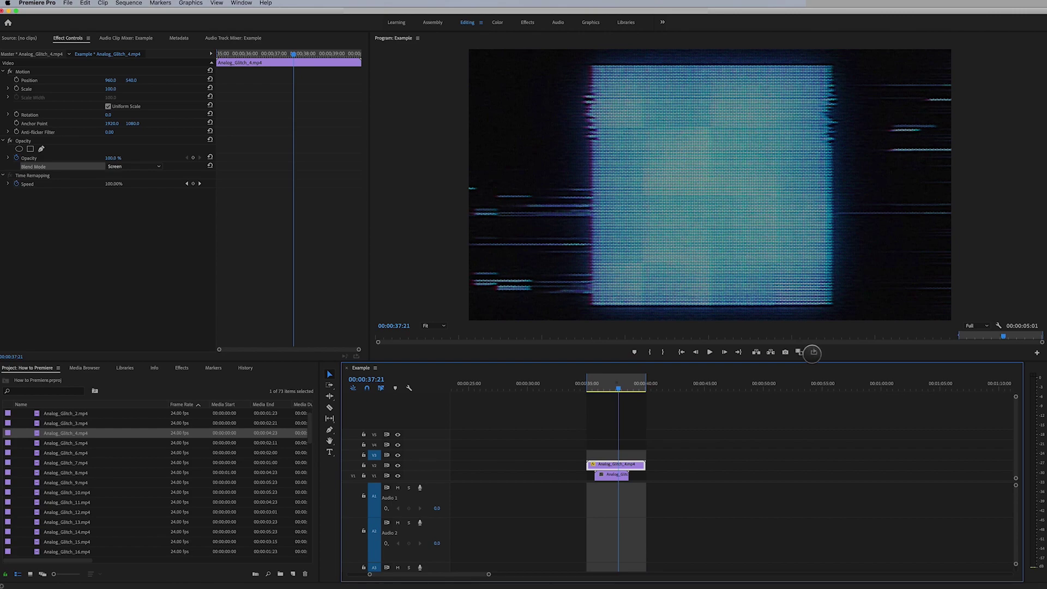
{"action": "left_click", "coordinate": [813, 351]}
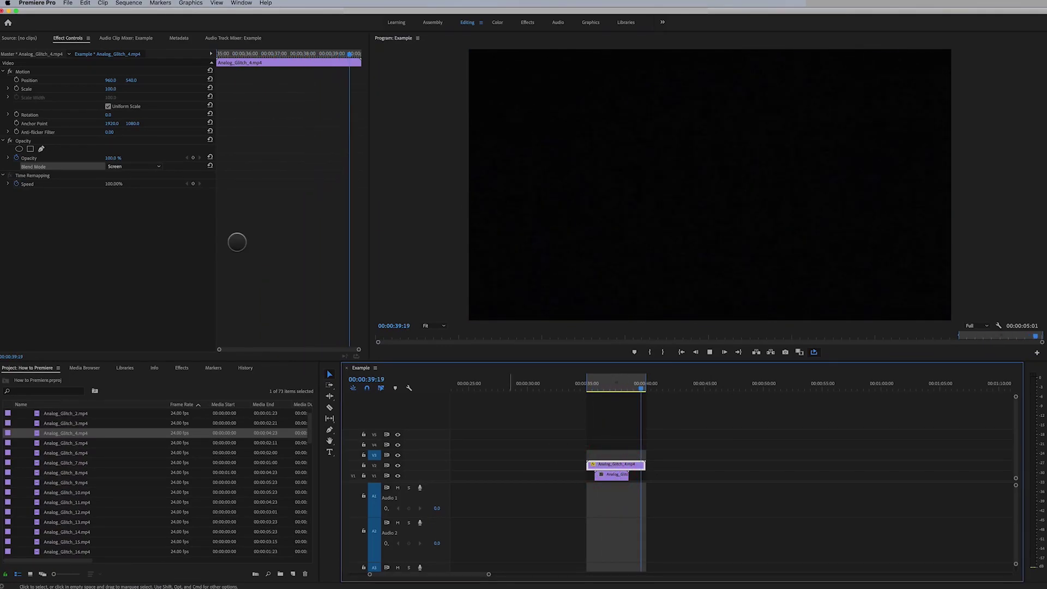
Change the Analog_Glitch_4.mp4 clip's blend mode to Color Dodge during looped playback, then stop at 00:00:37:05
{"action": "left_click", "coordinate": [135, 170]}
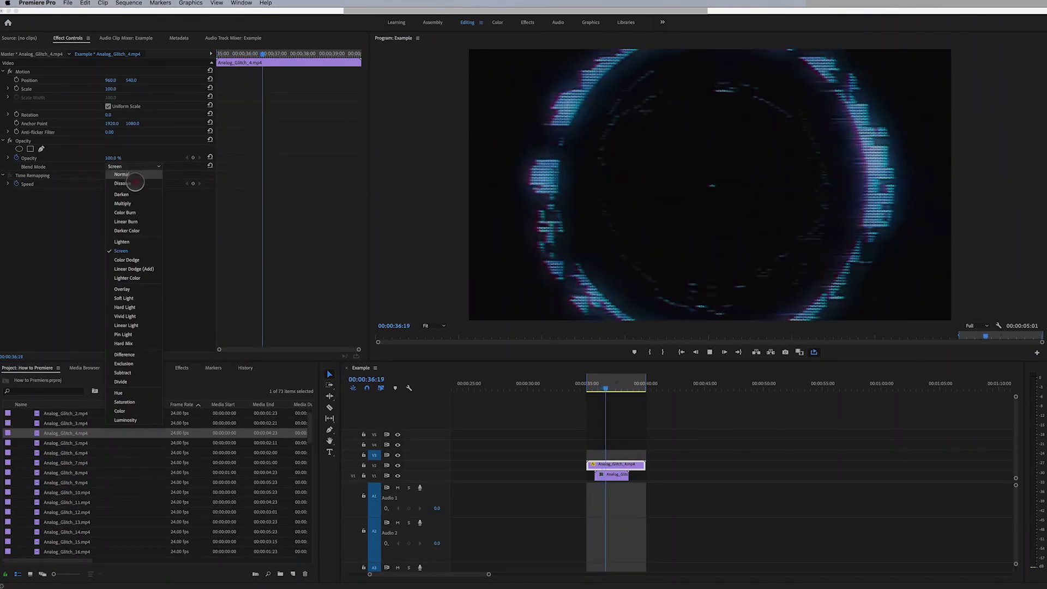
{"action": "left_click", "coordinate": [134, 259]}
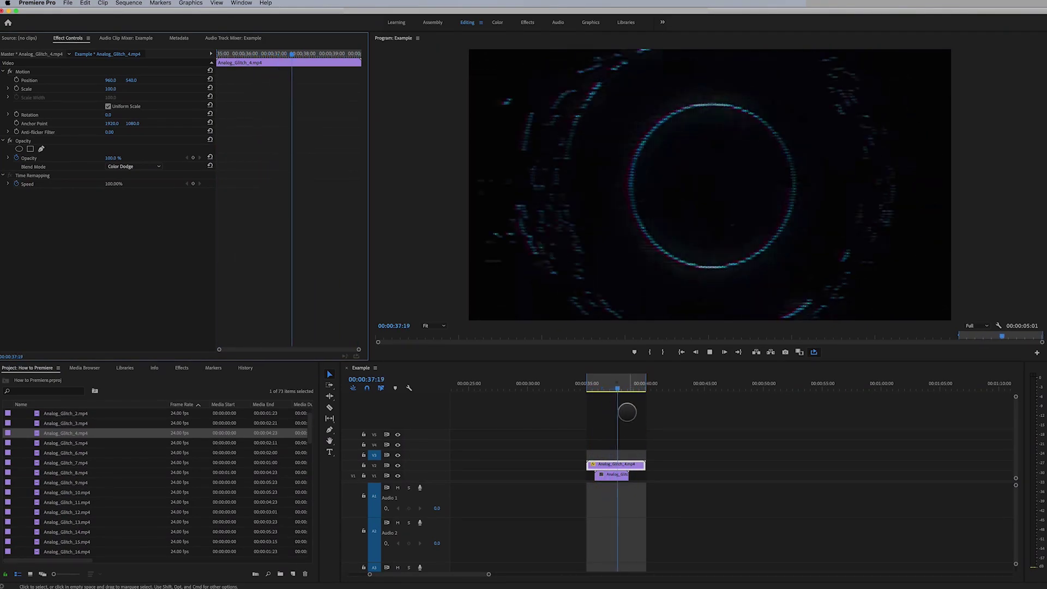
{"action": "left_click", "coordinate": [612, 387]}
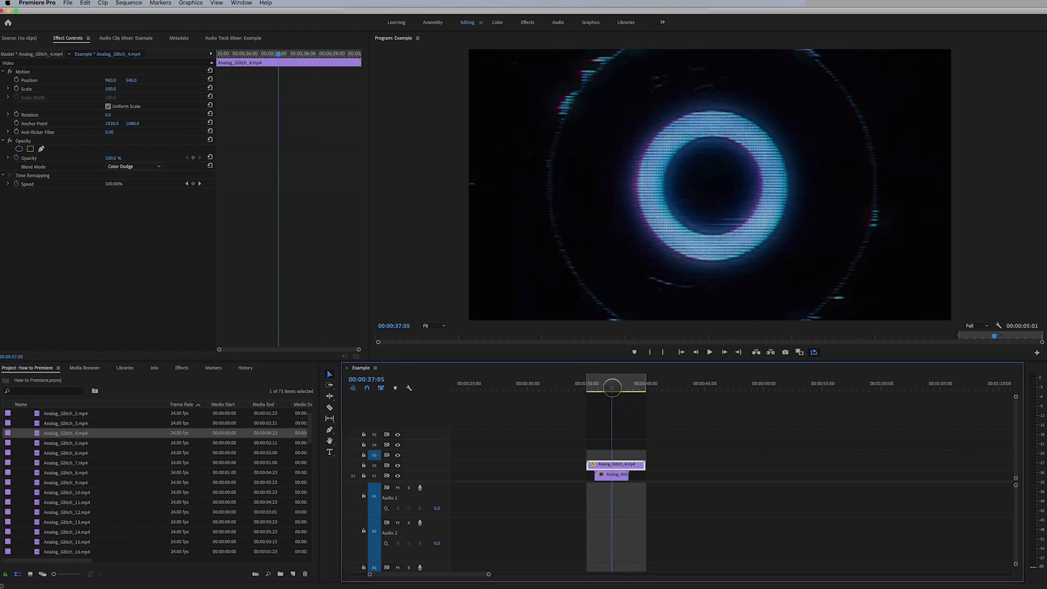